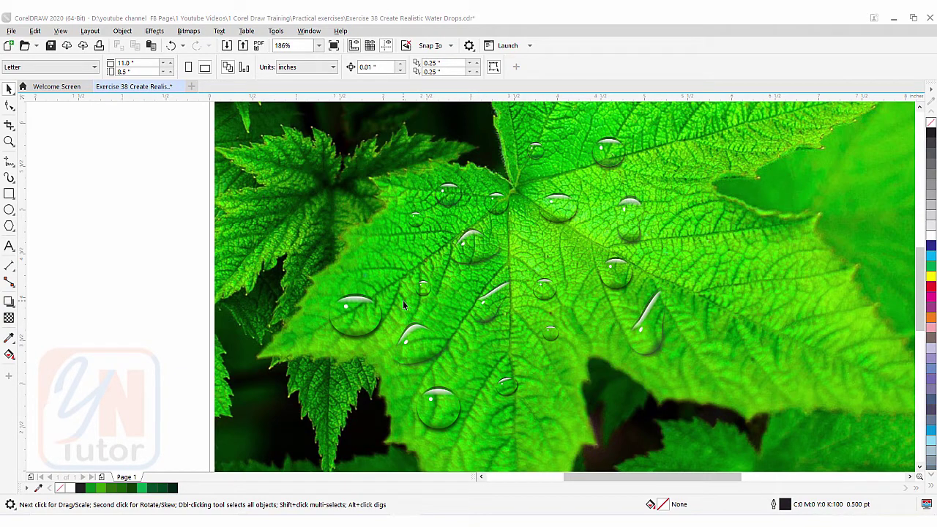
- Ungroup the large water drop near the leaf's left tip
click(362, 313)
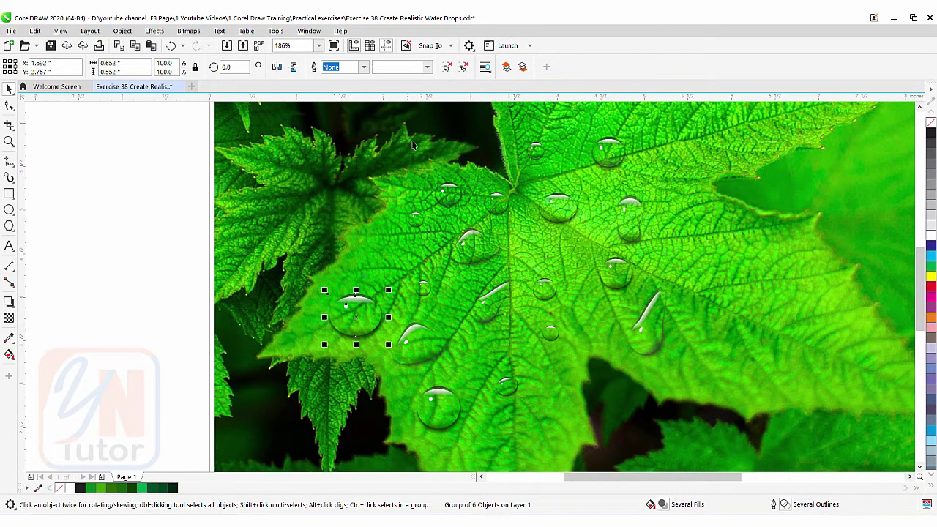
click(445, 68)
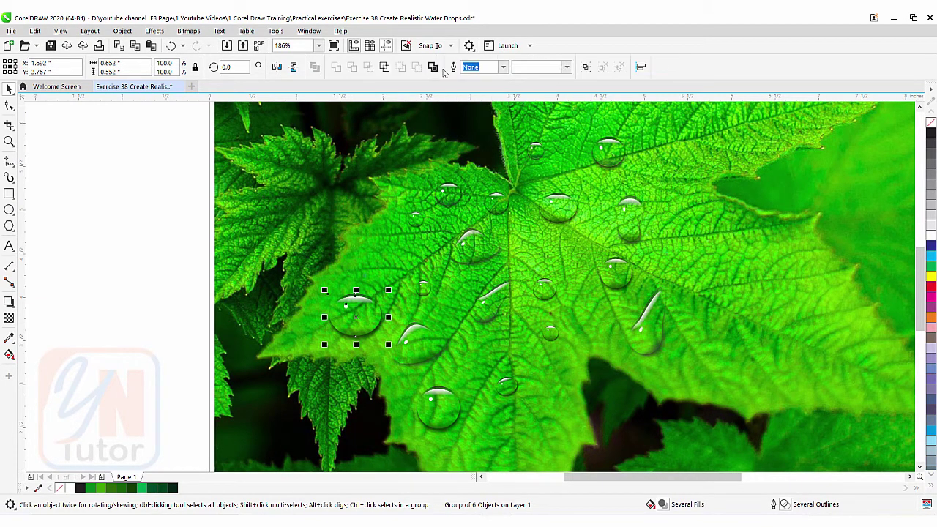
click(186, 324)
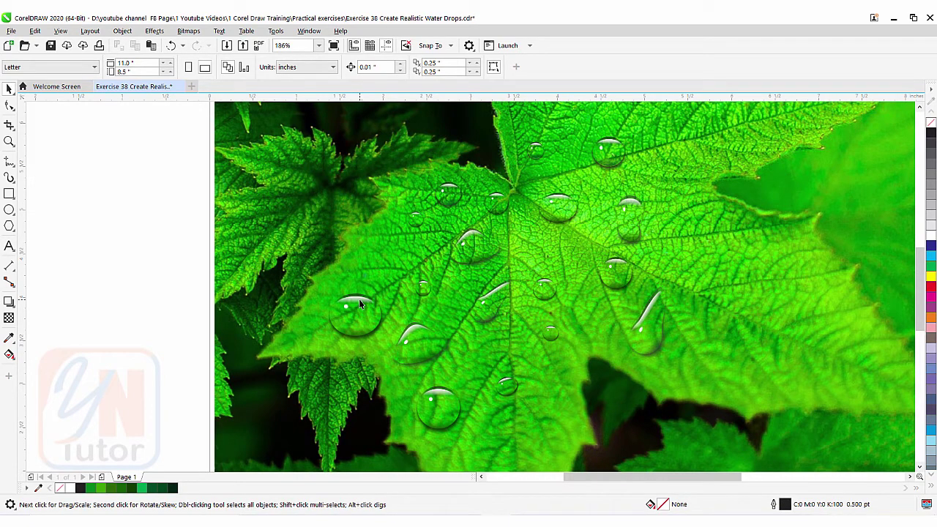
- Pull the ungrouped drop's crescent highlight, small white highlight, dark ellipses and lower curve apart to reveal its layers
click(359, 304)
drag(359, 304, 371, 269)
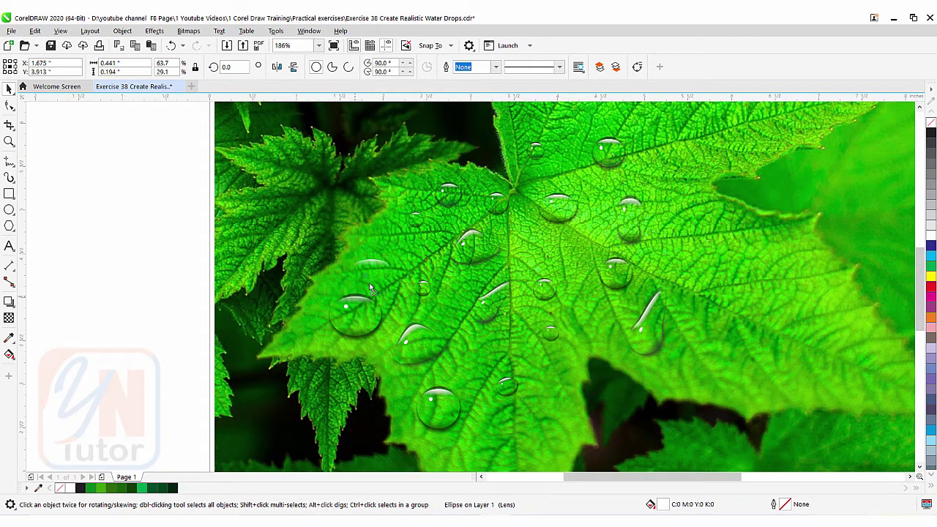
drag(371, 270, 371, 270)
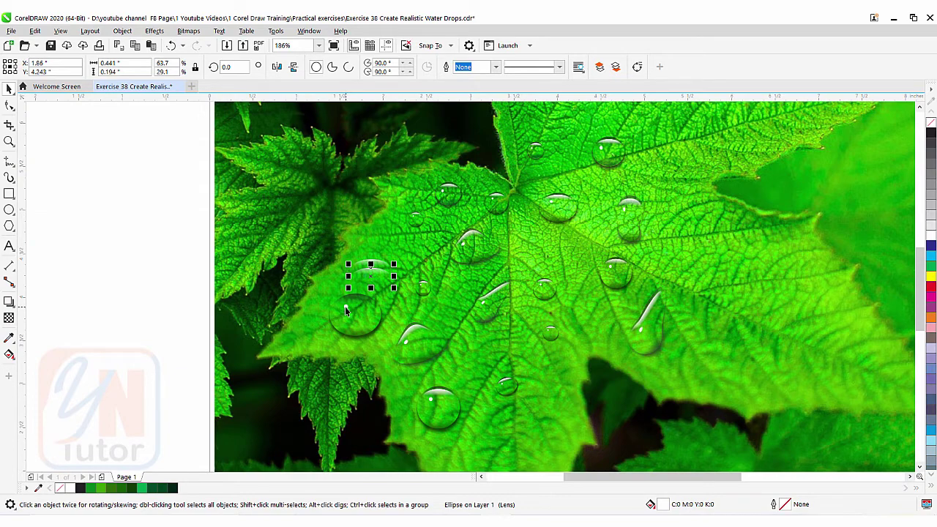
click(345, 308)
click(359, 326)
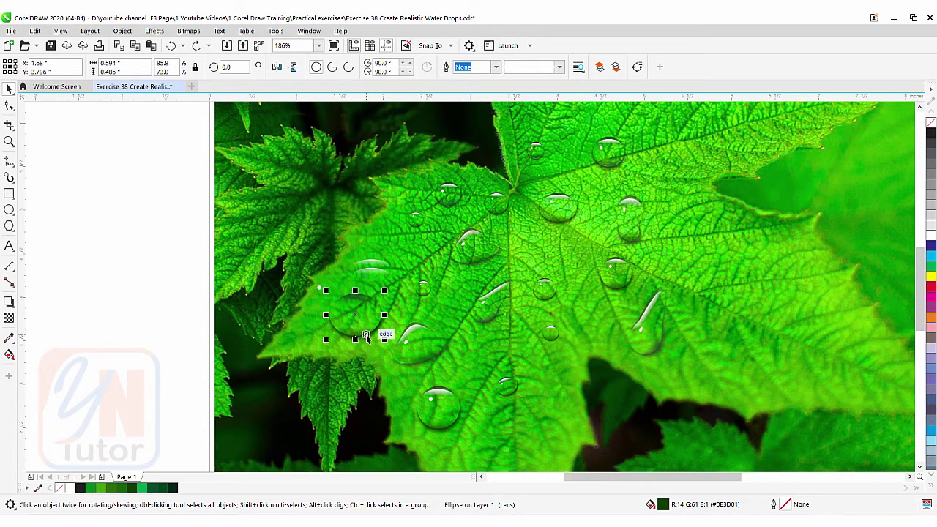
drag(356, 320, 305, 317)
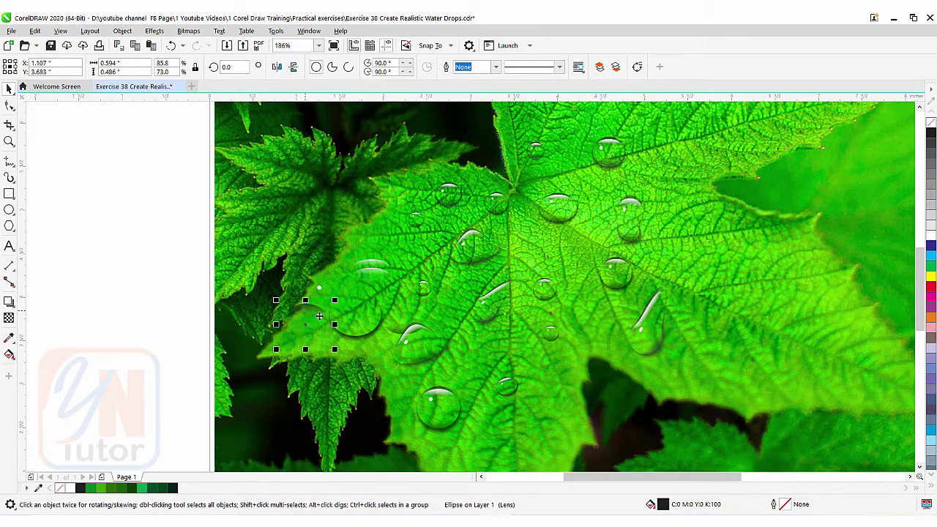
click(361, 337)
key(ctrl+q)
key(F5)
click(339, 337)
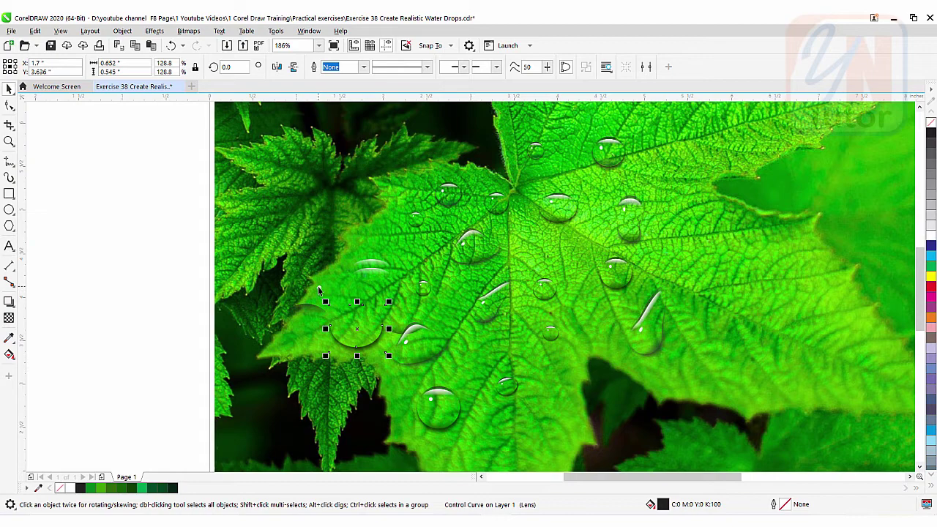
- Undo the moves and the ungrouping of the large drop so it is one group again
key(ctrl+z)
key(ctrl+z)
key(ctrl+z)
key(ctrl+z)
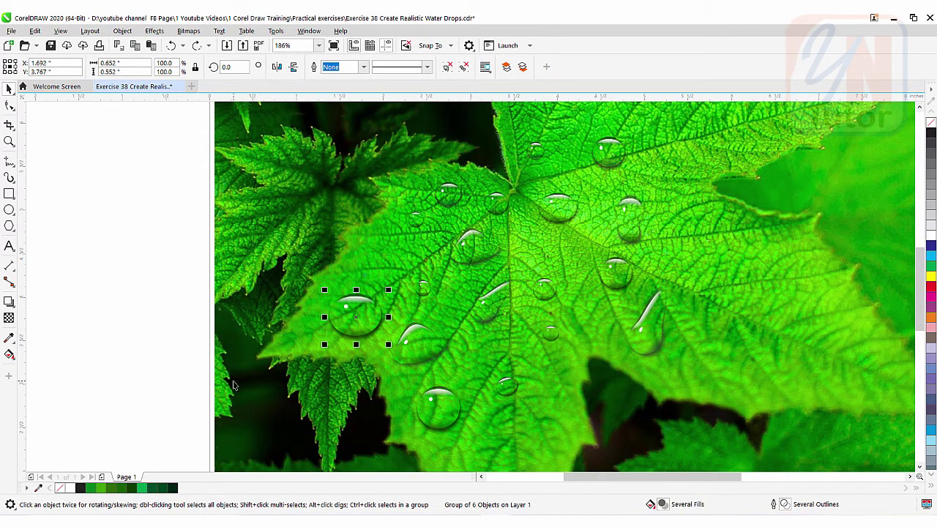
- Draw an ellipse about 0.58 by 0.43 inches, place it over the page's left edge and fill it white
click(9, 210)
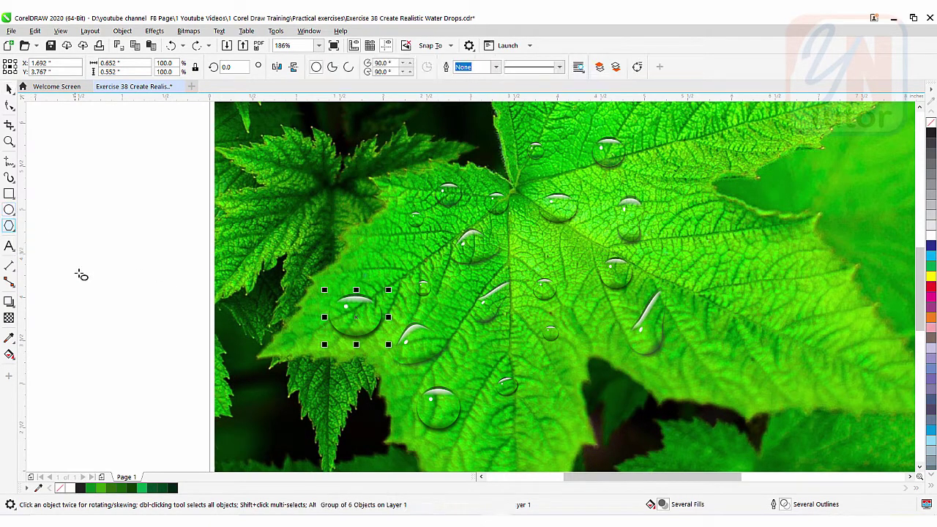
drag(82, 254, 133, 291)
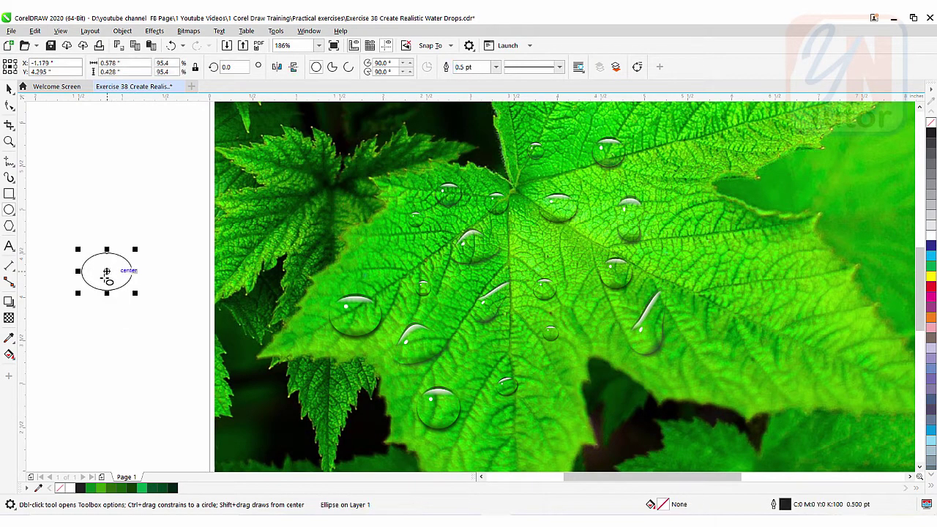
click(10, 89)
drag(104, 272, 210, 267)
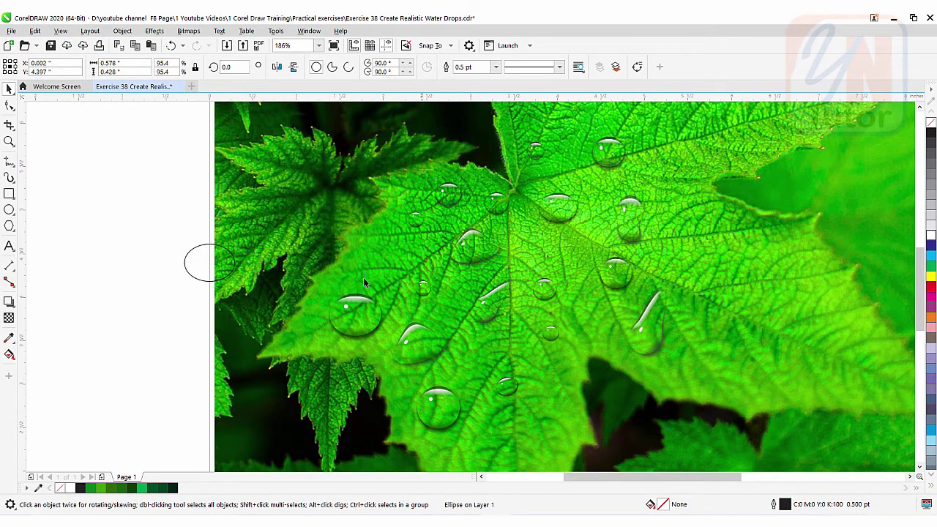
click(210, 263)
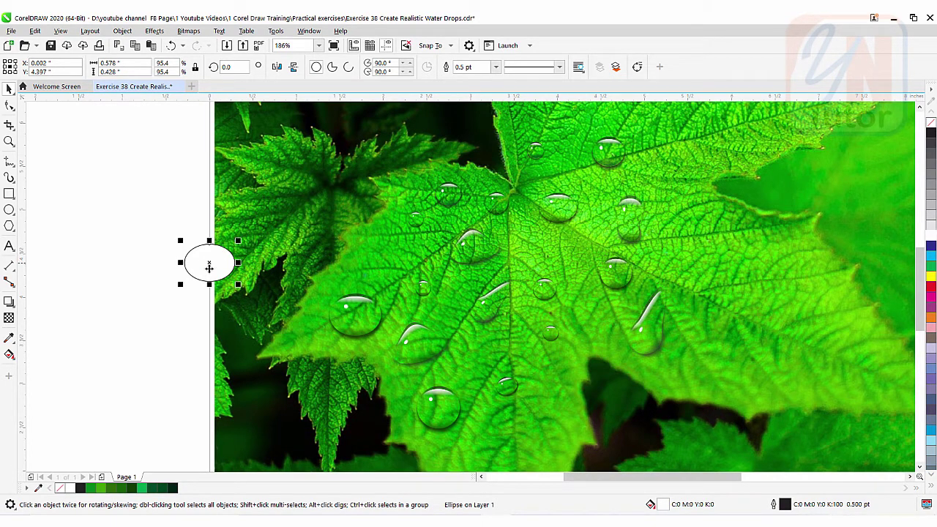
- Give the white ellipse a Flat Bottom Right drop shadow offset about 0.032 and -0.057 inches, and move it off the page
click(10, 304)
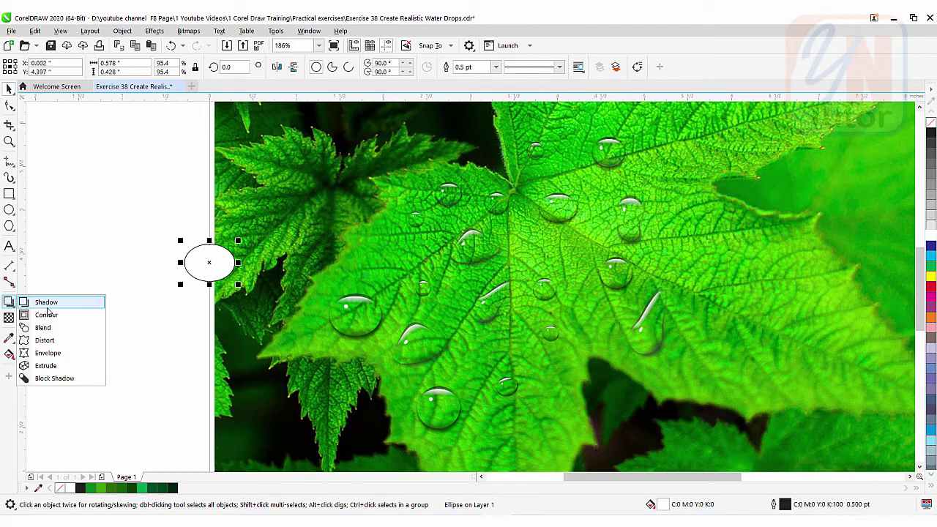
click(42, 301)
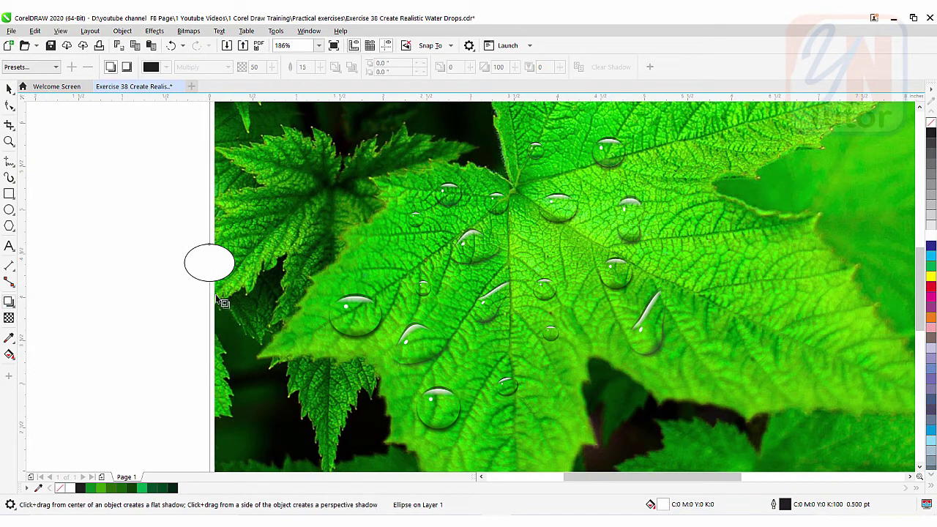
click(51, 67)
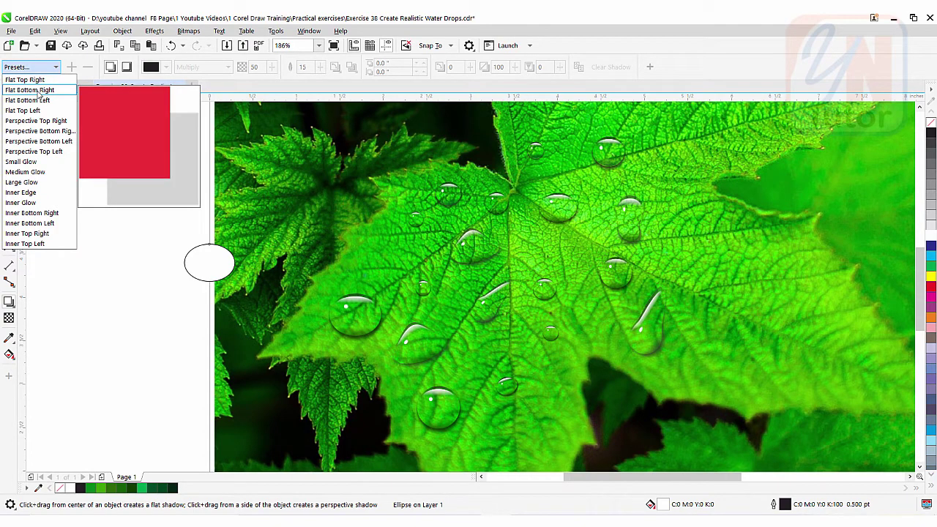
click(48, 93)
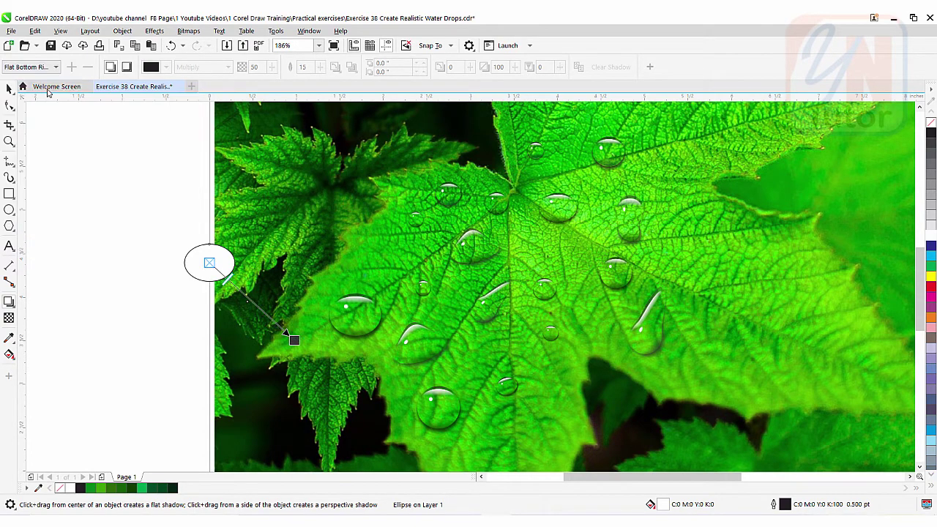
drag(286, 333, 222, 285)
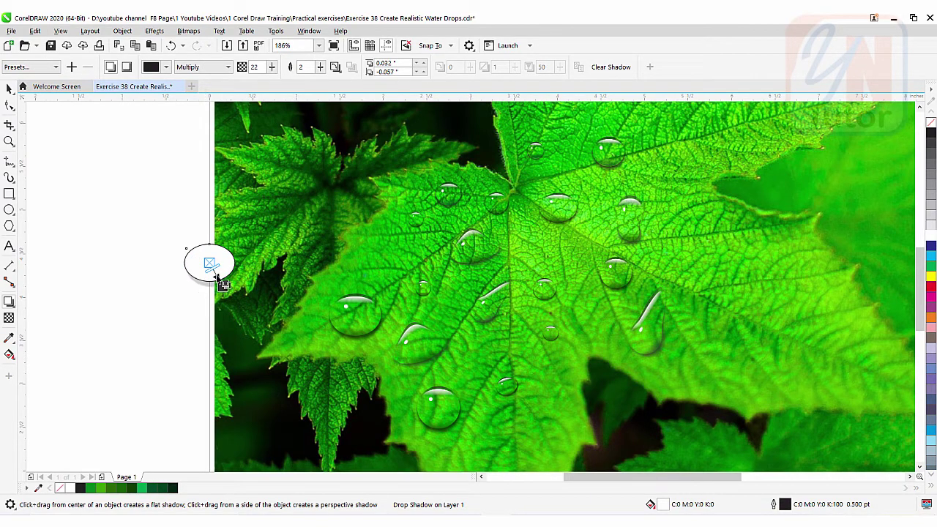
key(space)
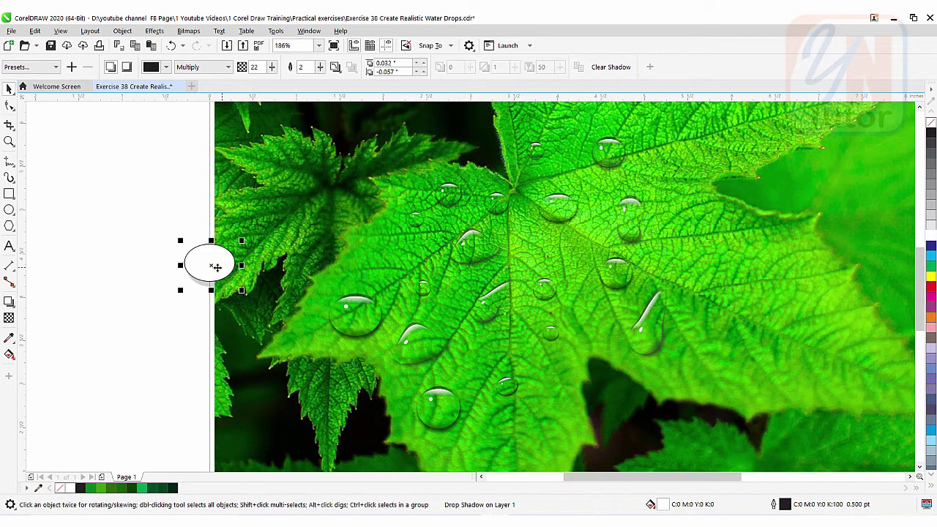
drag(212, 268, 174, 256)
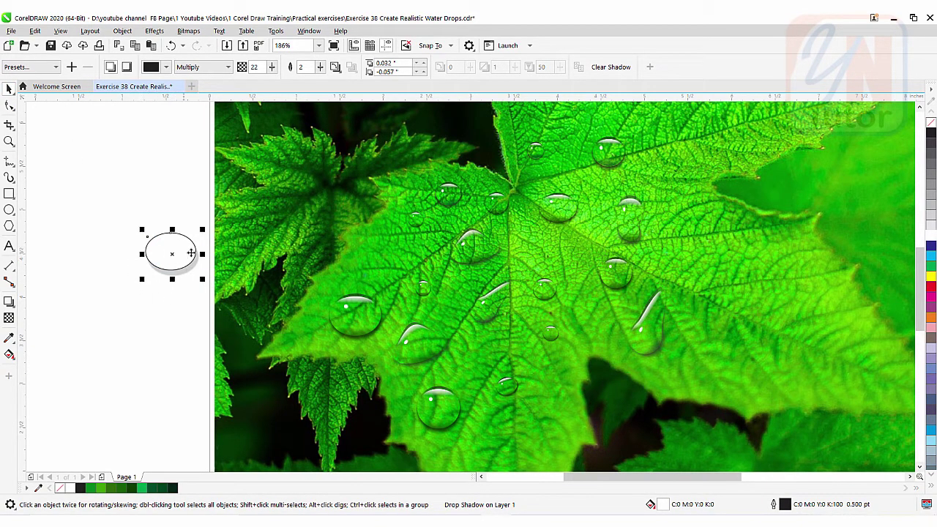
- Set the ellipse's shadow to feathering 17 and opacity 69, and adjust its offset to about 0.022 and -0.054 inches
click(11, 303)
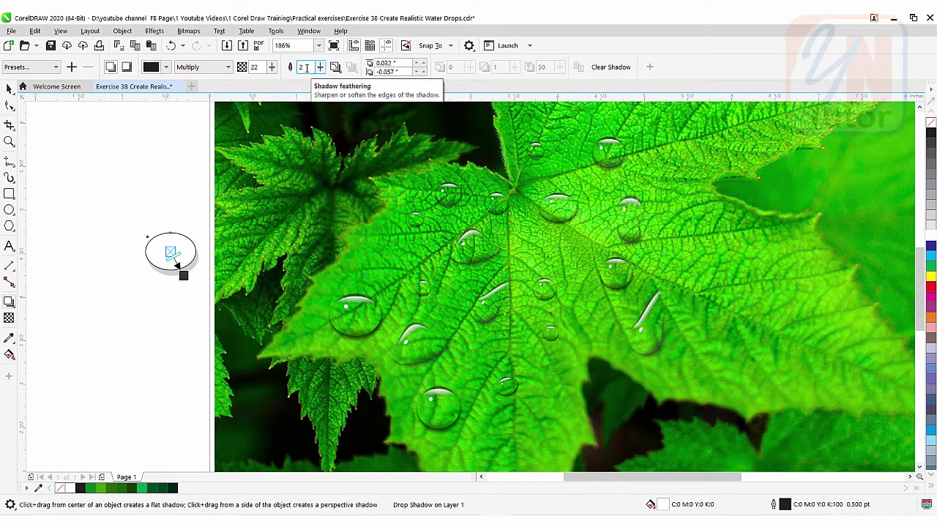
click(320, 66)
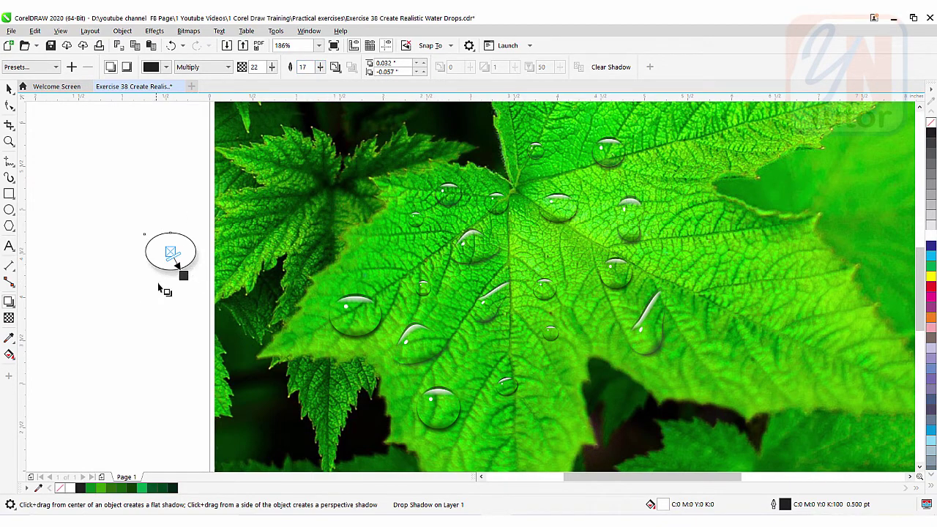
click(272, 67)
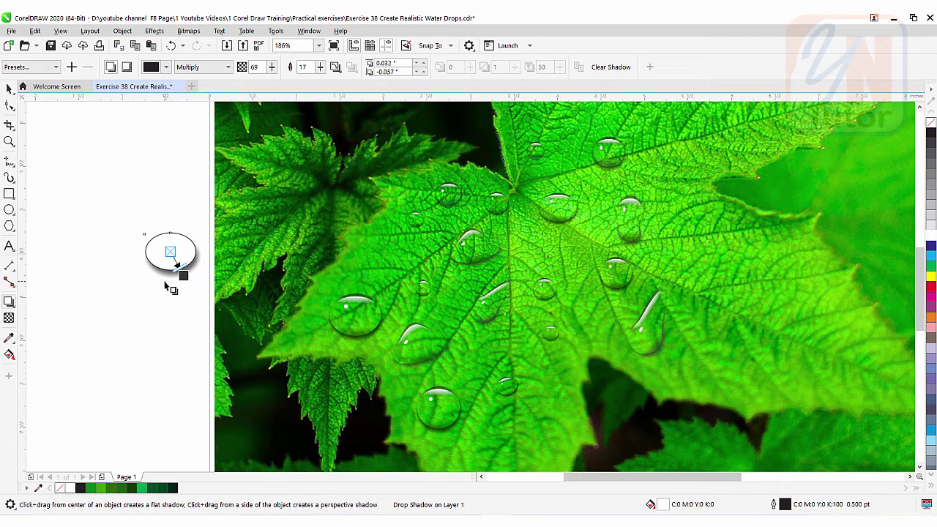
drag(183, 276, 180, 272)
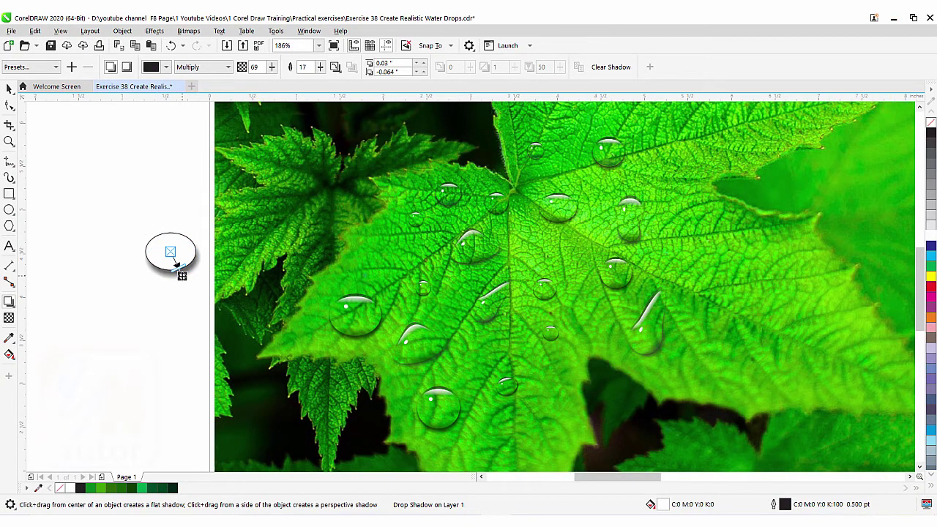
- Try the shadowed ellipse on the leaf above the large drop and move it back beside the page
scroll(180, 273, up, 3)
click(8, 89)
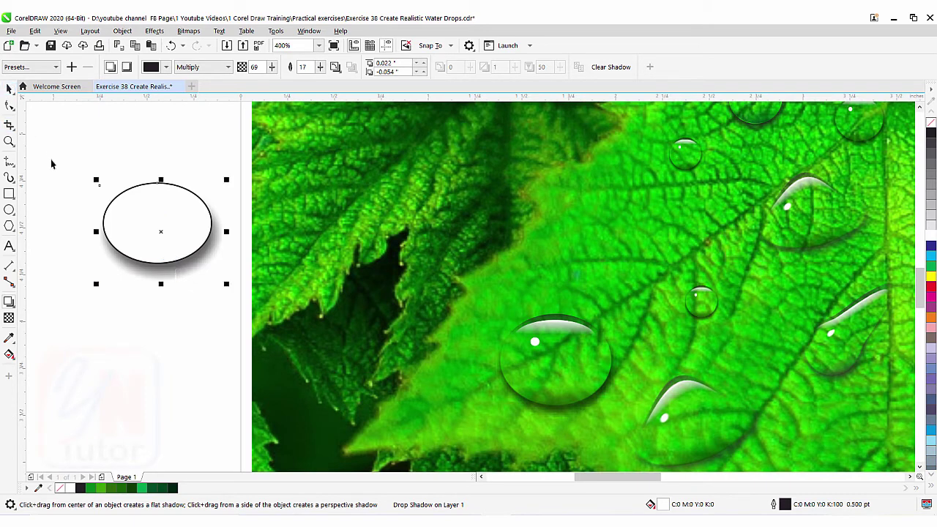
click(117, 132)
click(156, 221)
drag(177, 219, 584, 223)
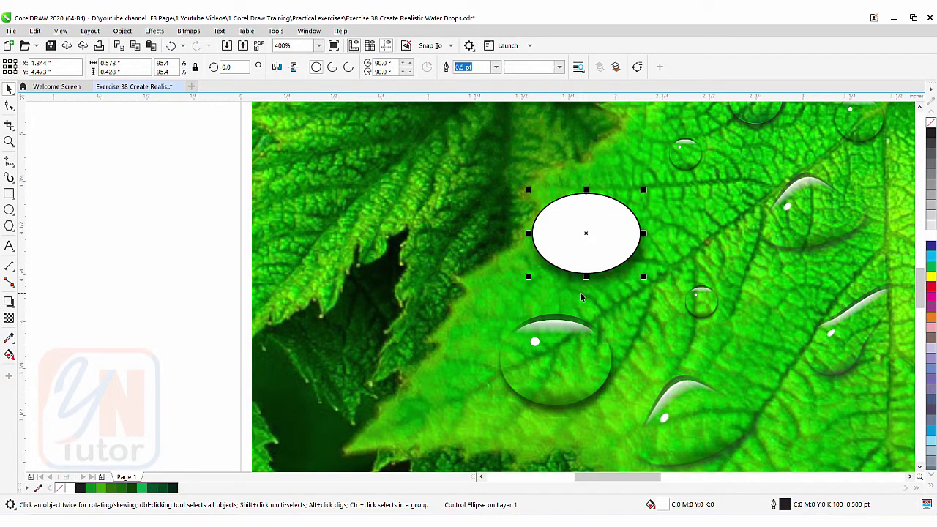
scroll(579, 292, down, 1)
drag(586, 264, 328, 264)
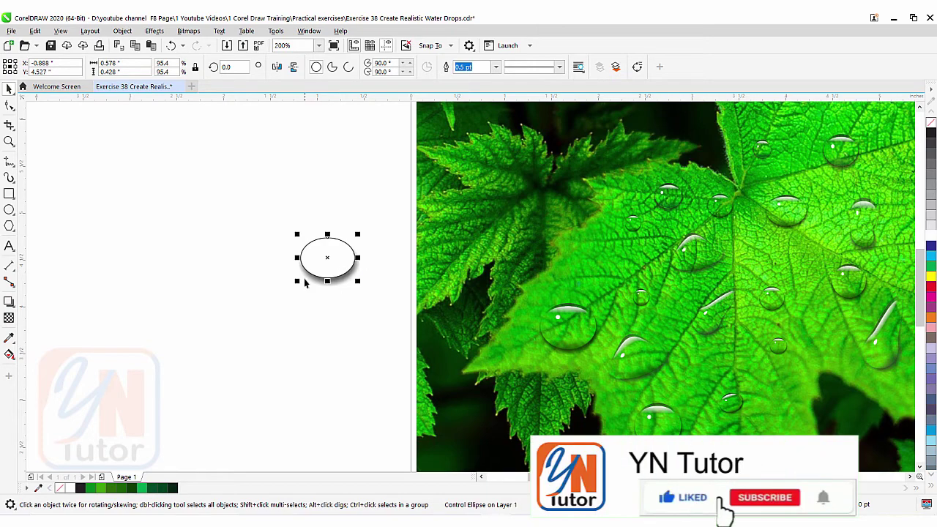
- Break the drop shadow apart from the white ellipse
click(267, 325)
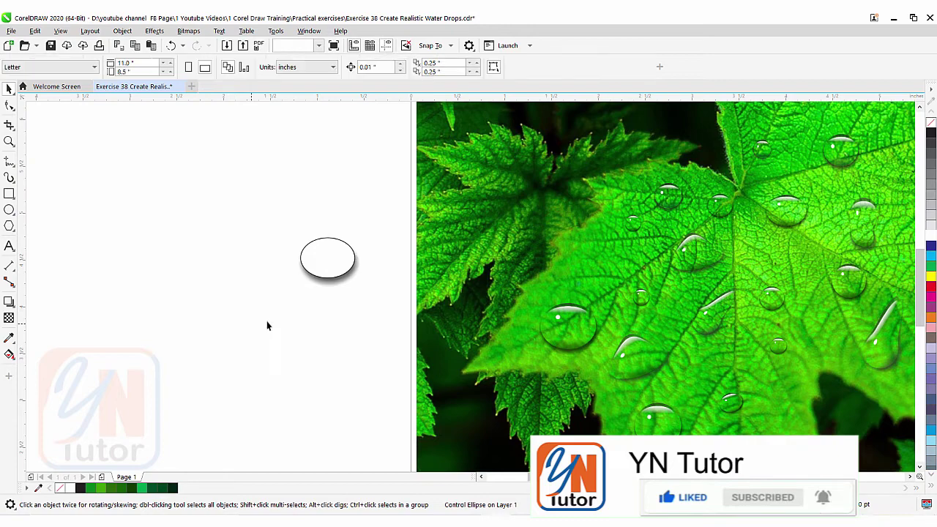
click(337, 281)
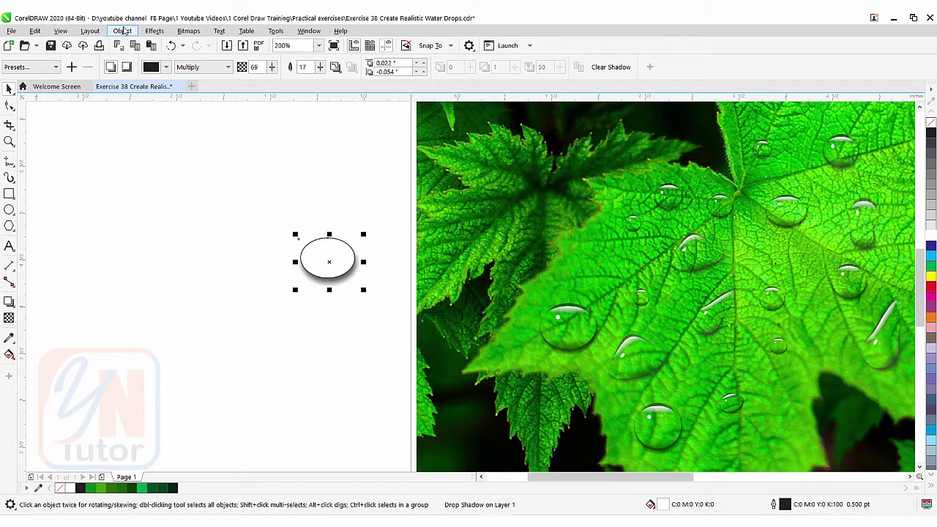
click(123, 31)
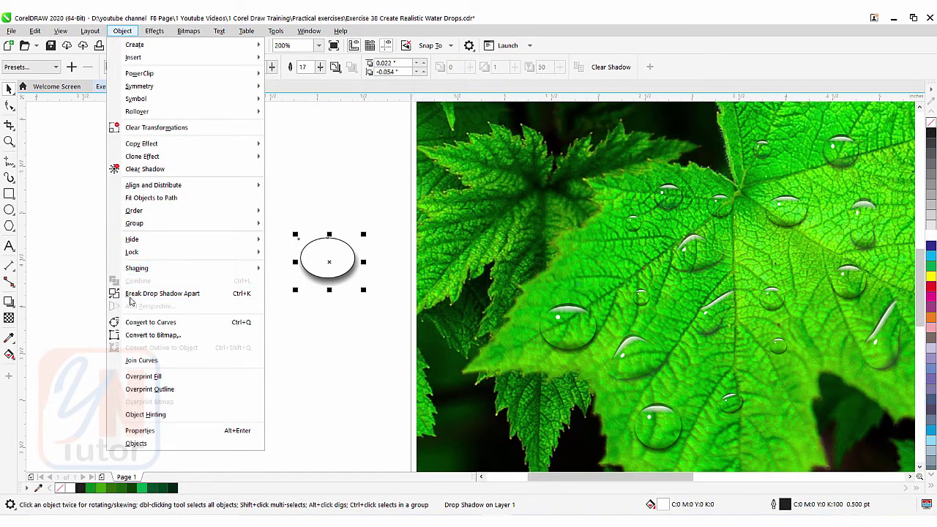
click(176, 297)
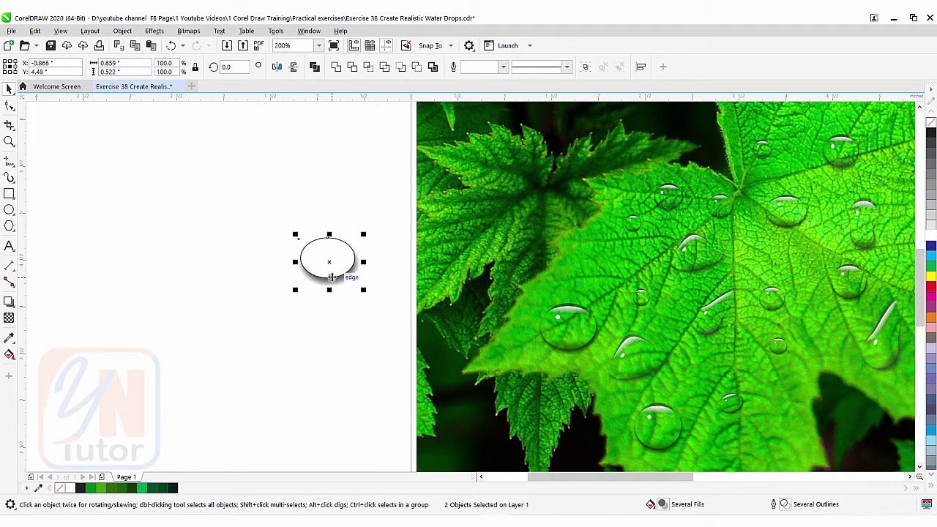
click(316, 307)
- Move the white ellipse aside to check that its shadow is a separate object, and undo the move
click(327, 265)
drag(329, 254, 285, 254)
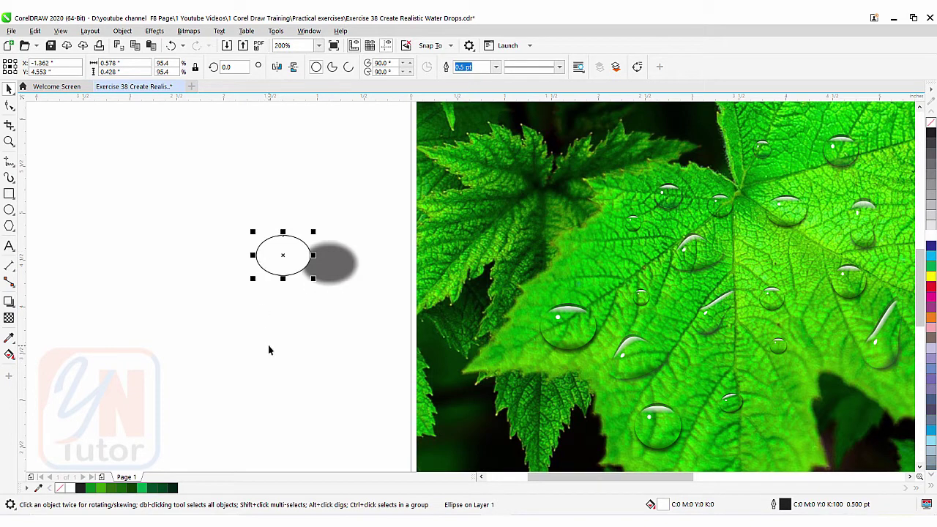
key(ctrl+z)
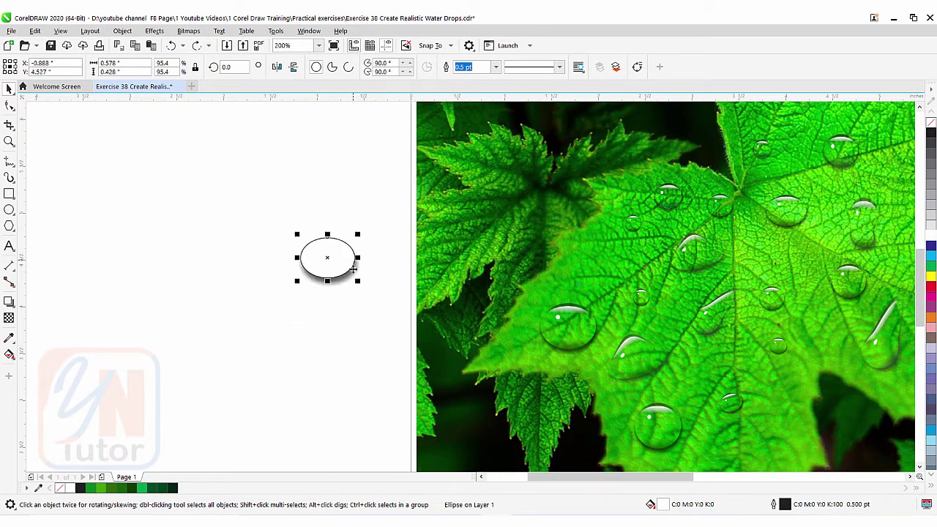
- Trim the separated shadow with the white ellipse and move the ellipse away from the trimmed shadow
click(257, 278)
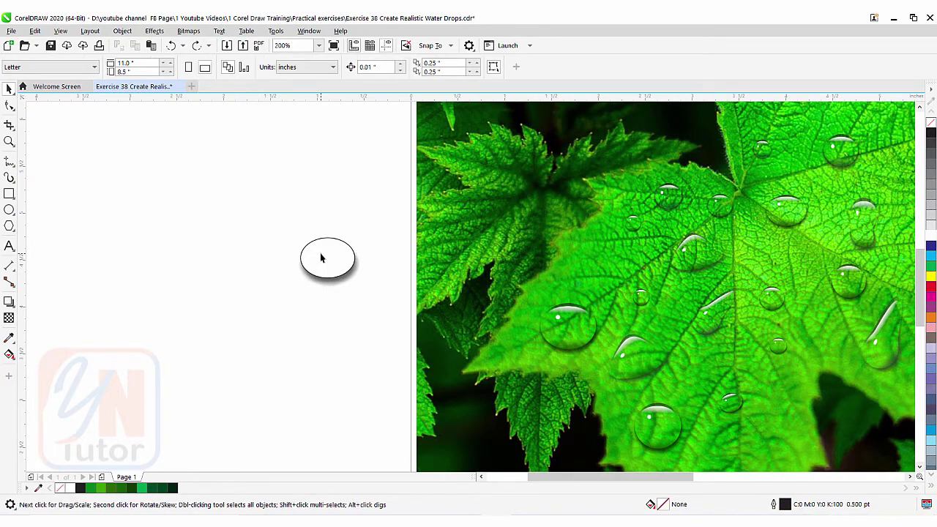
click(319, 256)
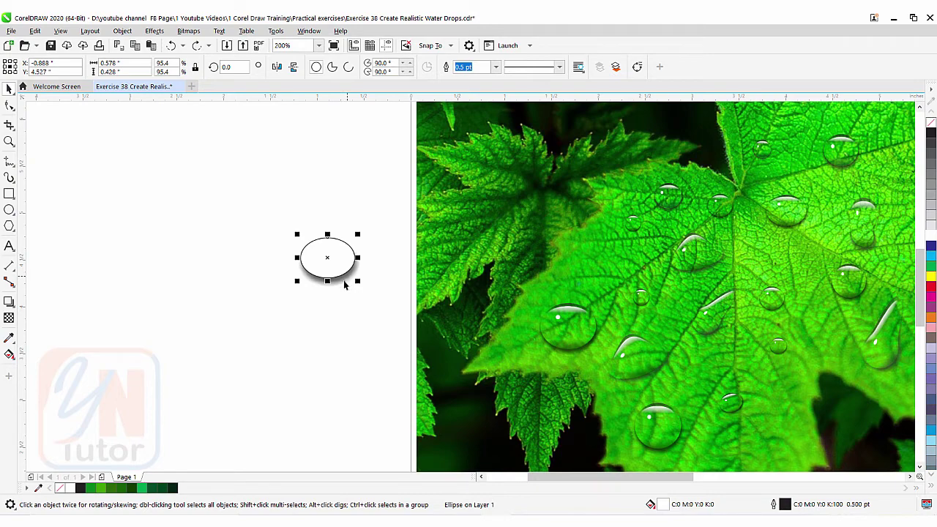
shift+click(348, 280)
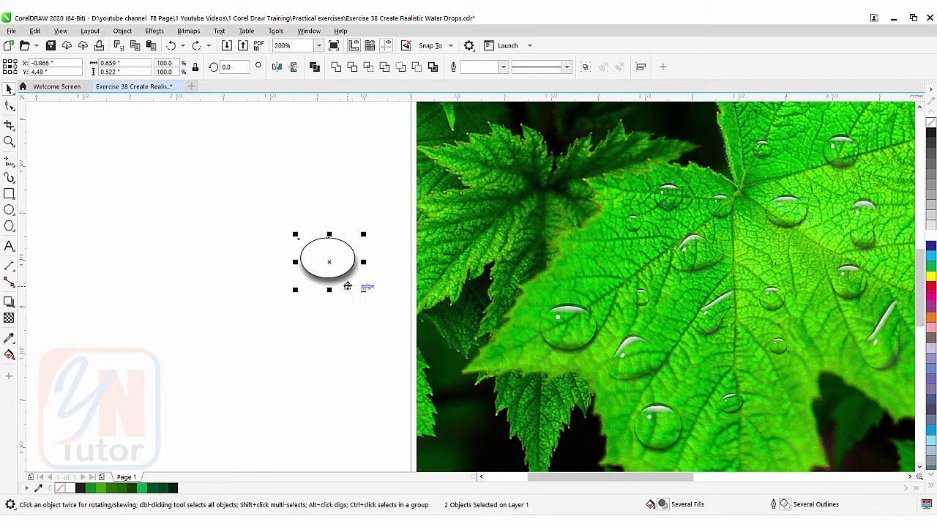
click(352, 67)
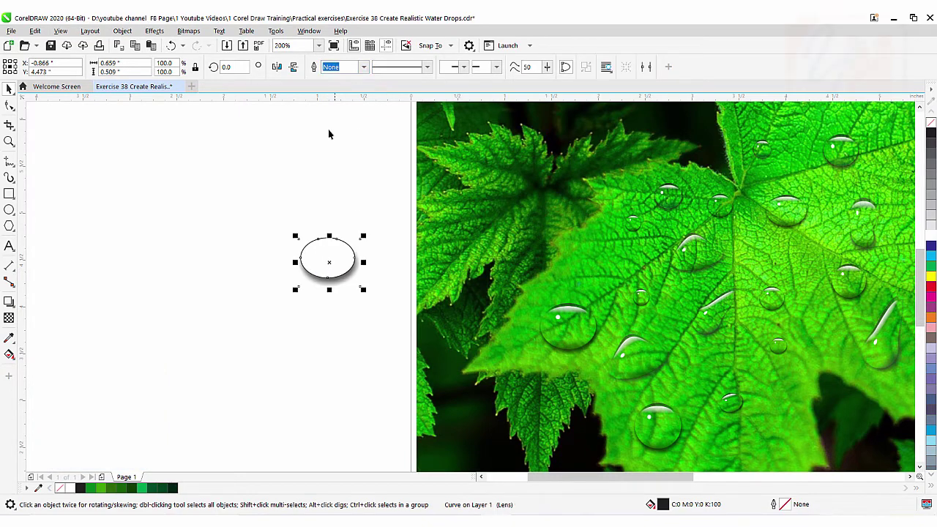
drag(332, 252, 236, 250)
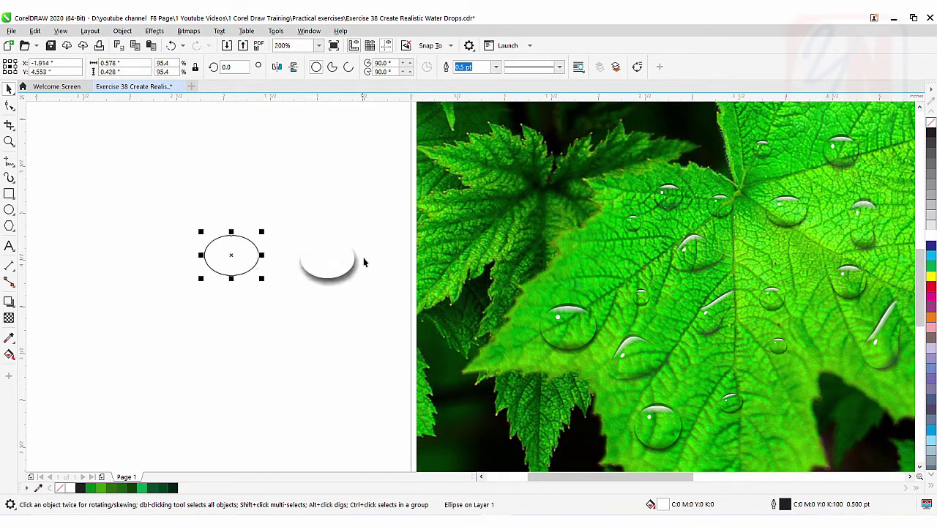
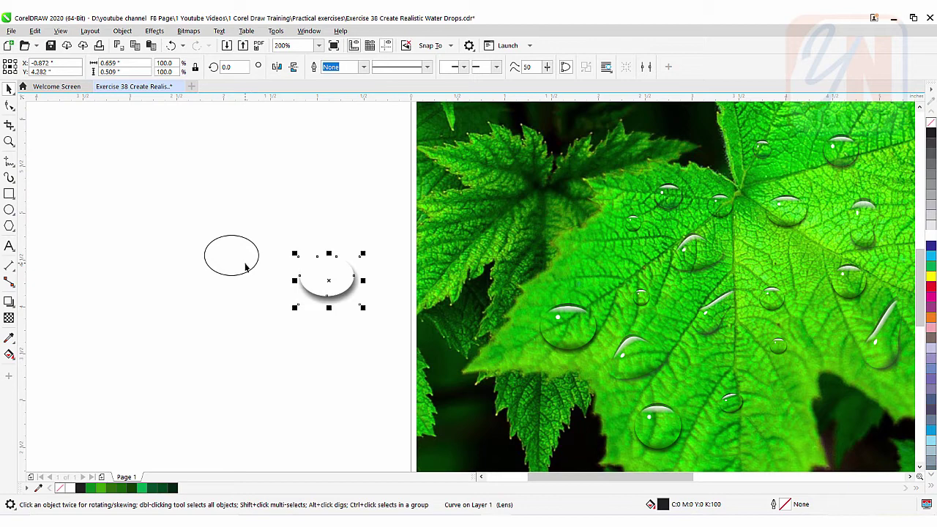
- Move the white ellipse just beside the trimmed shadow, fill it with black and remove its outline
click(245, 267)
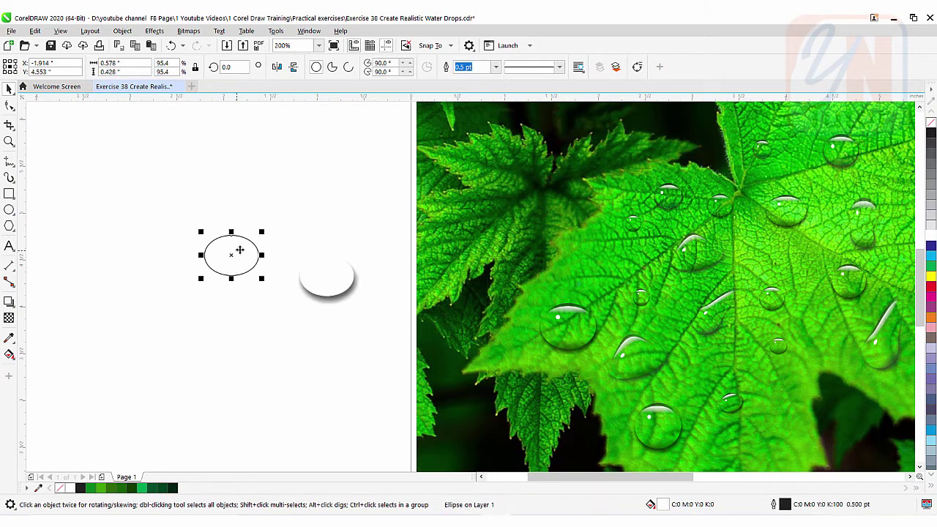
drag(238, 254, 258, 283)
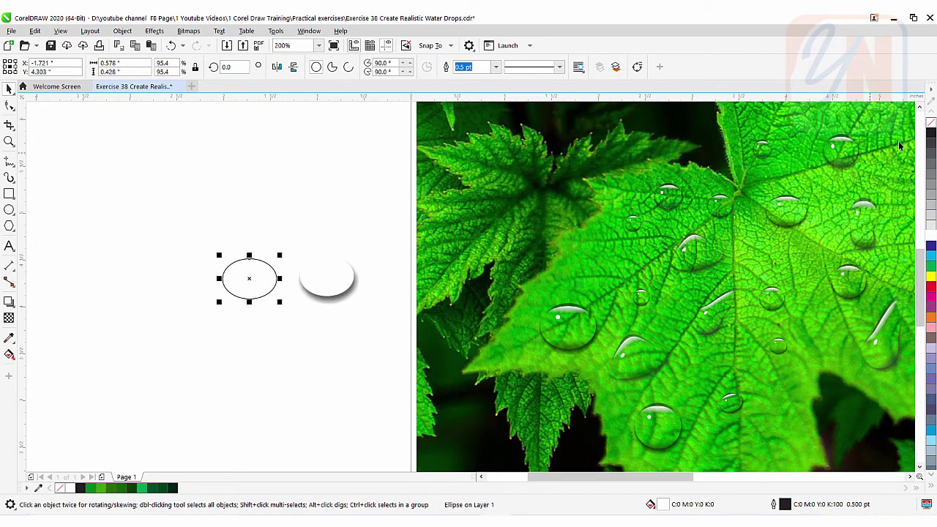
click(932, 138)
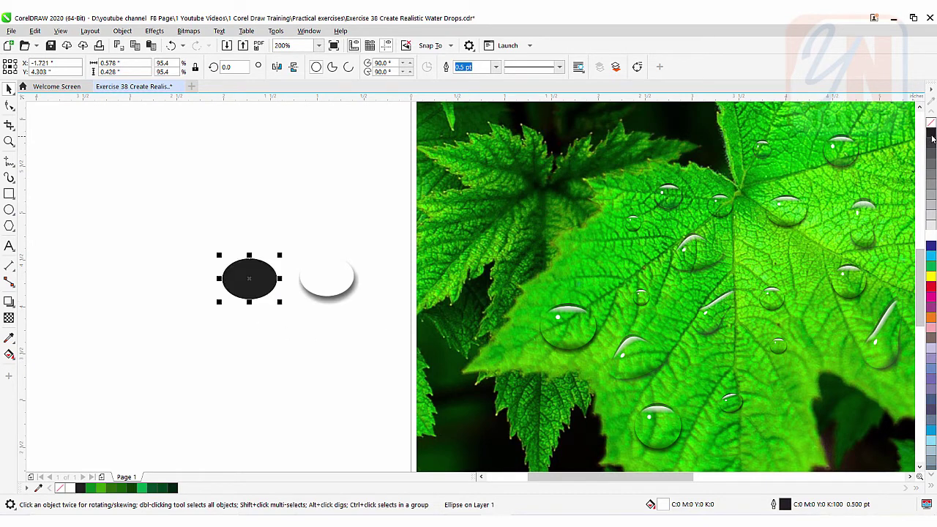
right_click(931, 123)
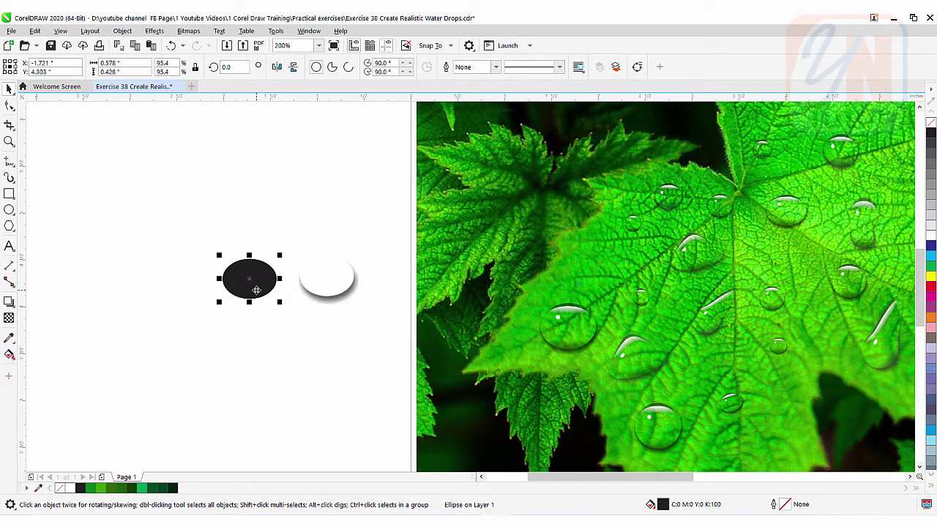
- Apply a linear fountain transparency at 90° to the black ellipse, shortened so that only its upper part remains as a downward fade
click(9, 319)
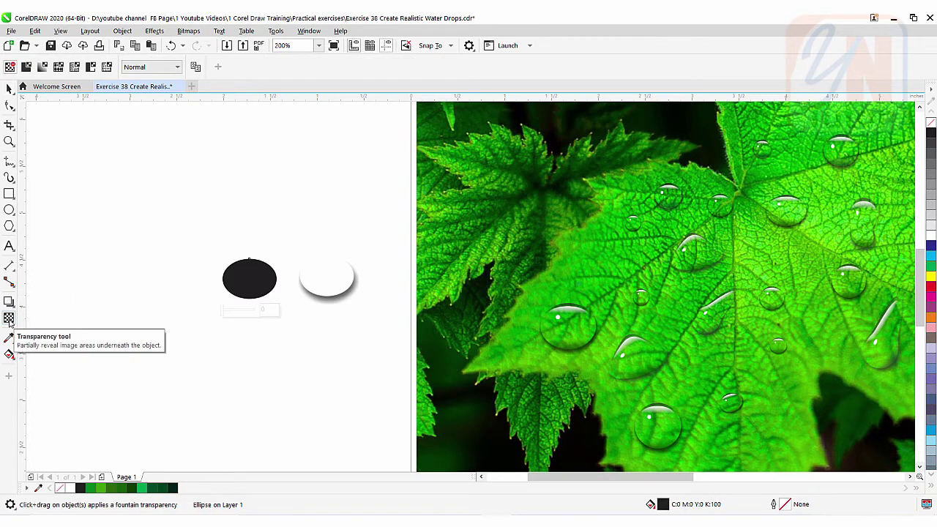
click(42, 66)
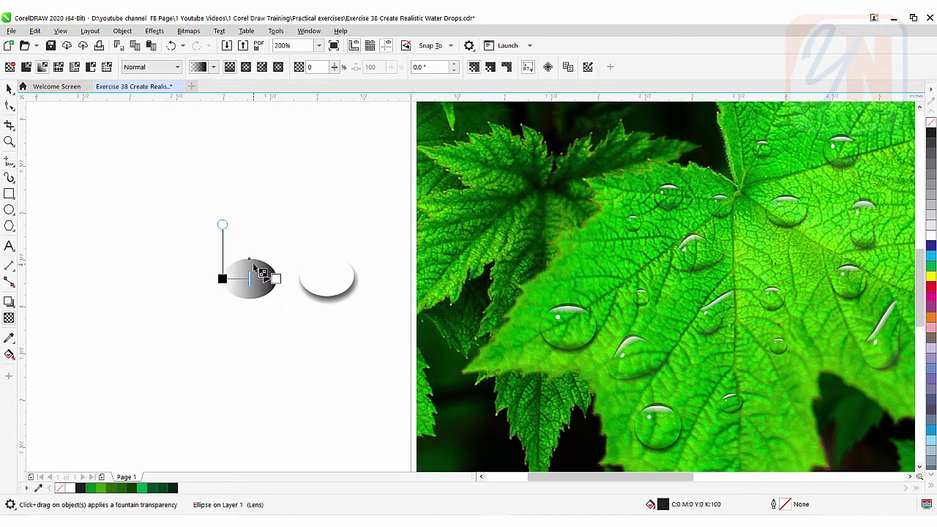
mouse_move(245, 250)
mouse_down()
mouse_move(246, 293)
mouse_move(246, 253)
mouse_up()
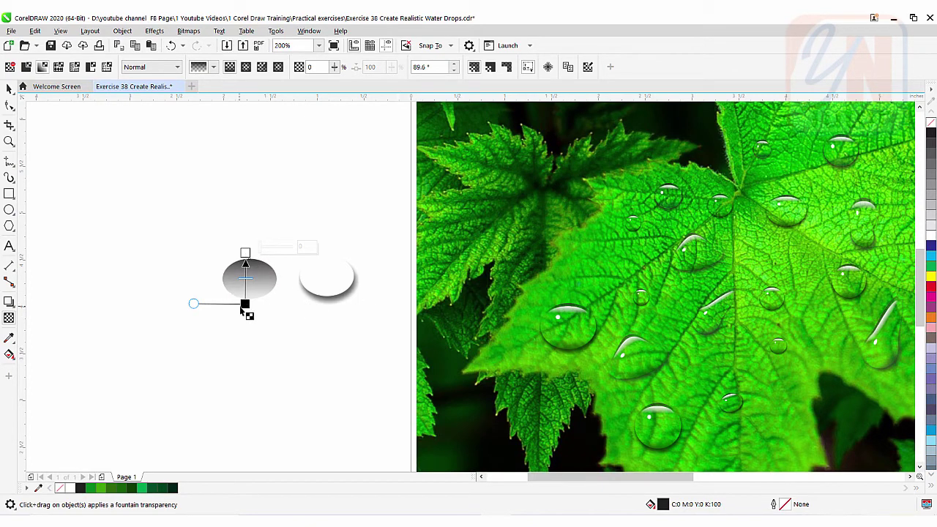
drag(245, 304, 246, 271)
scroll(246, 270, up, 1)
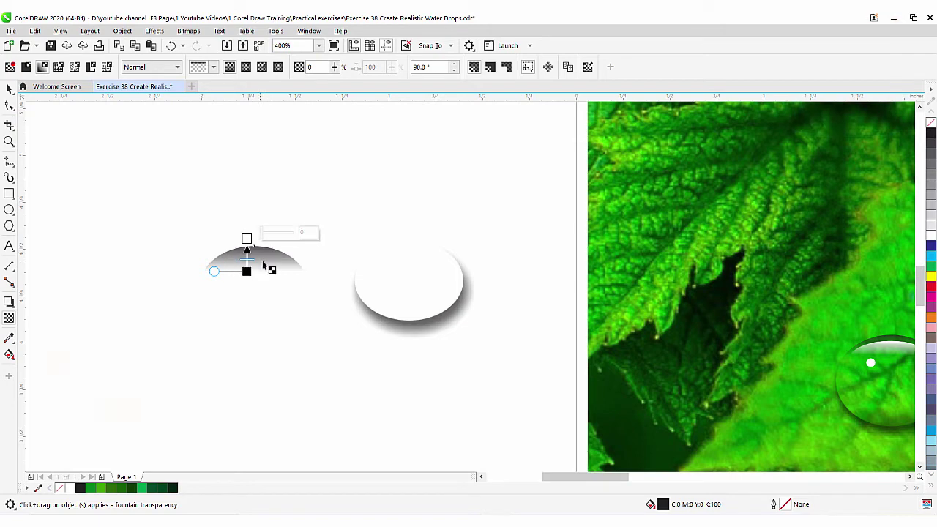
- Try the faded black ellipse on top of the trimmed shadow and move it off again
click(9, 89)
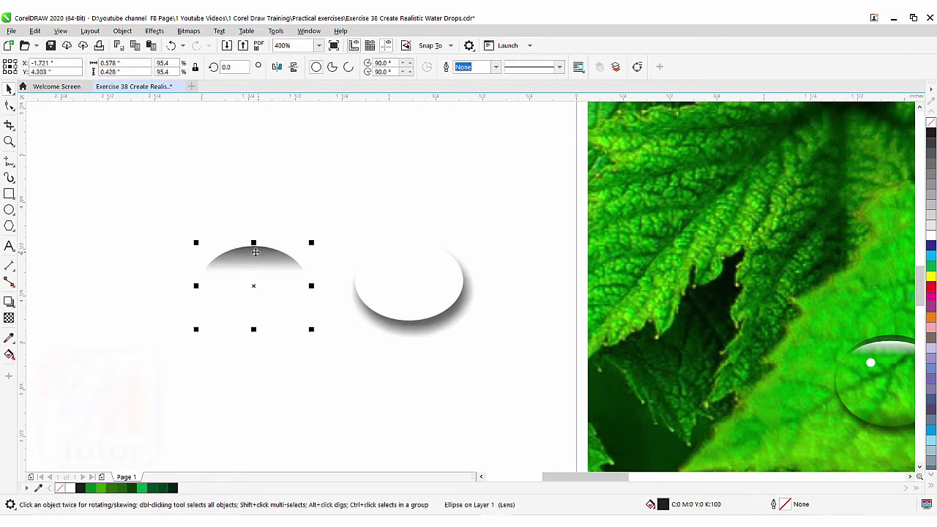
mouse_move(251, 255)
mouse_down()
mouse_move(327, 272)
mouse_move(389, 268)
mouse_move(410, 253)
mouse_up()
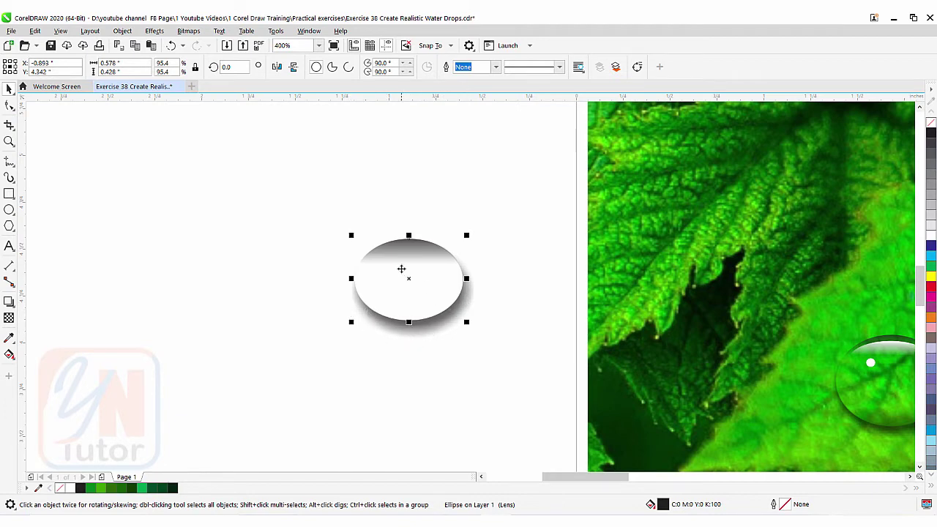
scroll(406, 252, up, 1)
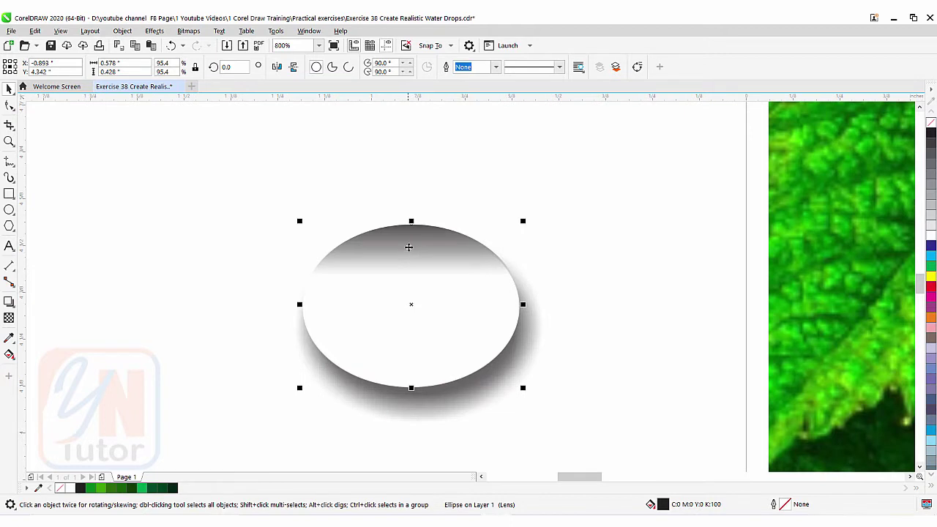
drag(408, 247, 232, 185)
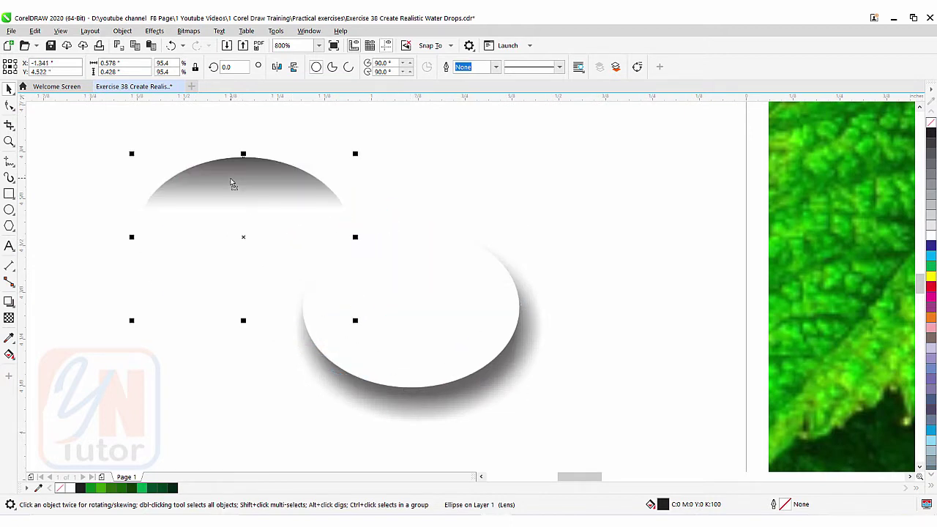
- Check that snapping to objects is enabled and snap the faded ellipse by its lower quadrant onto the trimmed shadow's lower inner edge
click(61, 31)
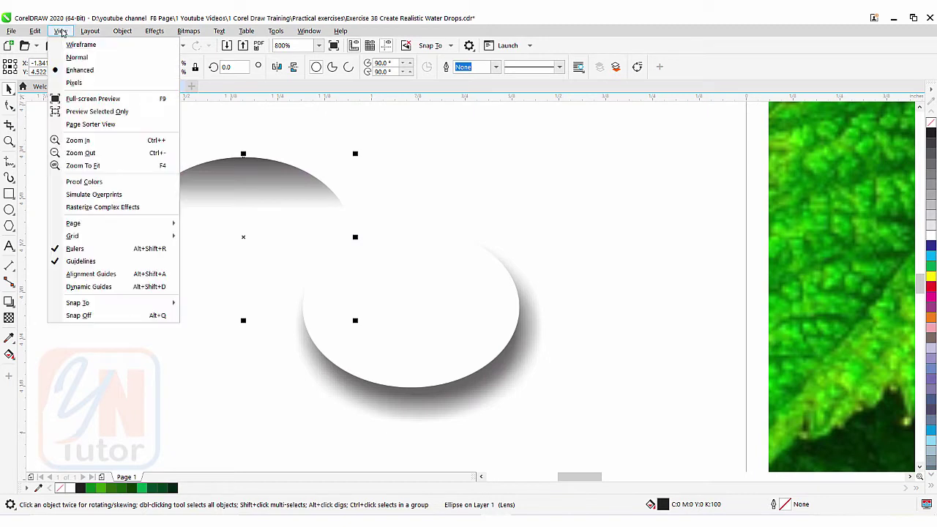
mouse_move(129, 302)
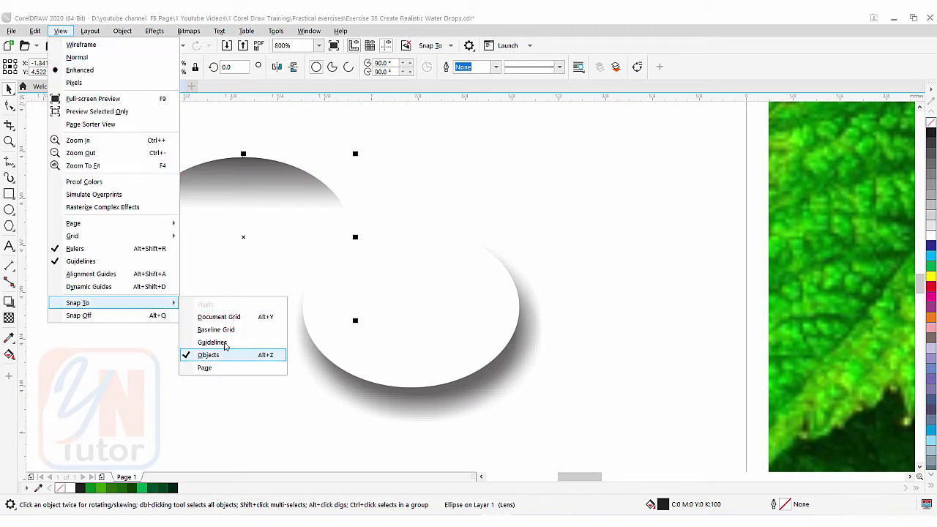
click(232, 193)
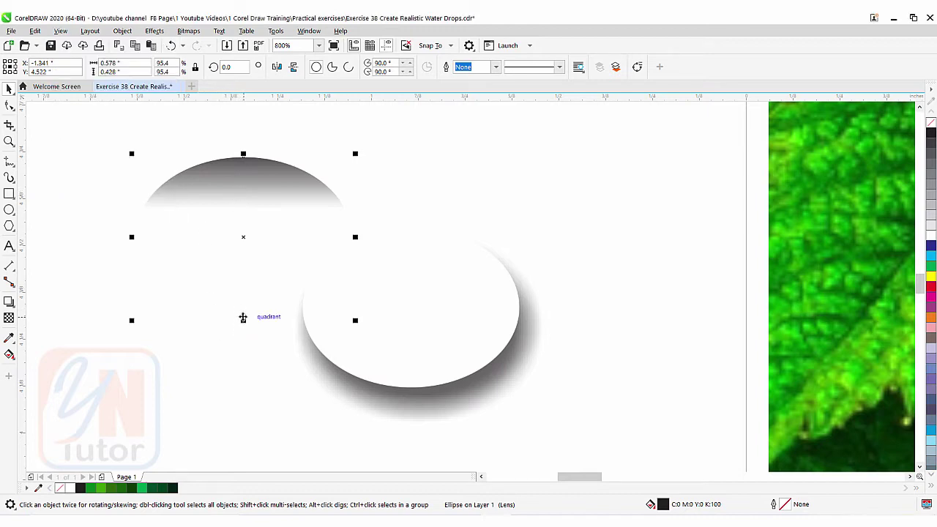
drag(243, 317, 411, 390)
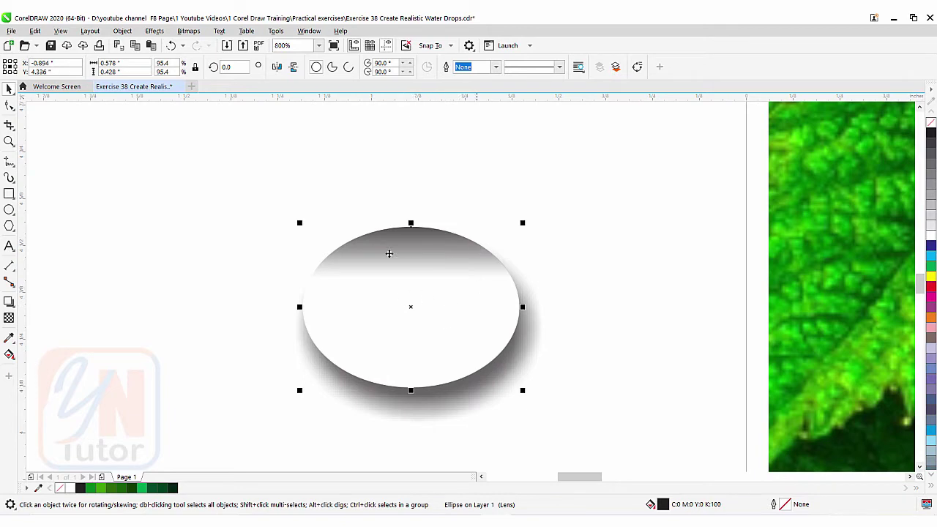
- Duplicate the faded black ellipse in place and mirror the copy vertically so its fade lies at the drop's lower edge
scroll(388, 253, down, 1)
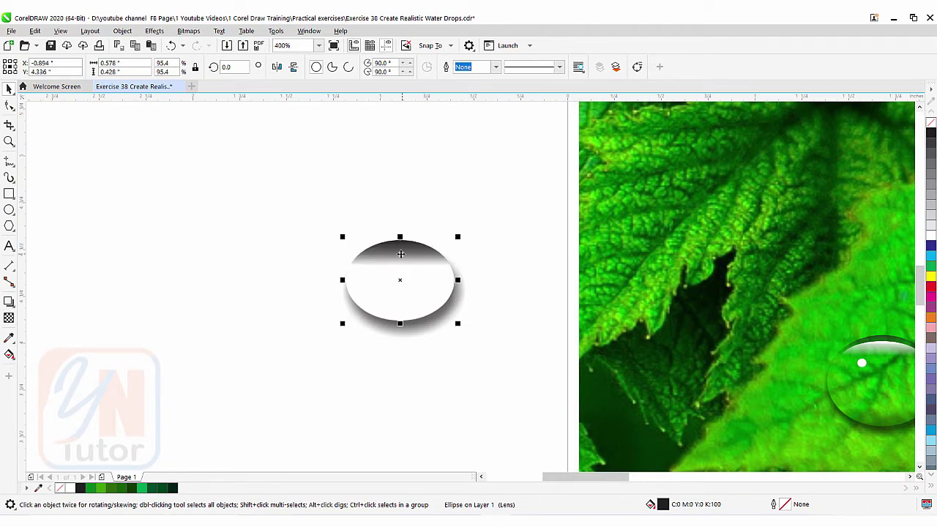
click(294, 67)
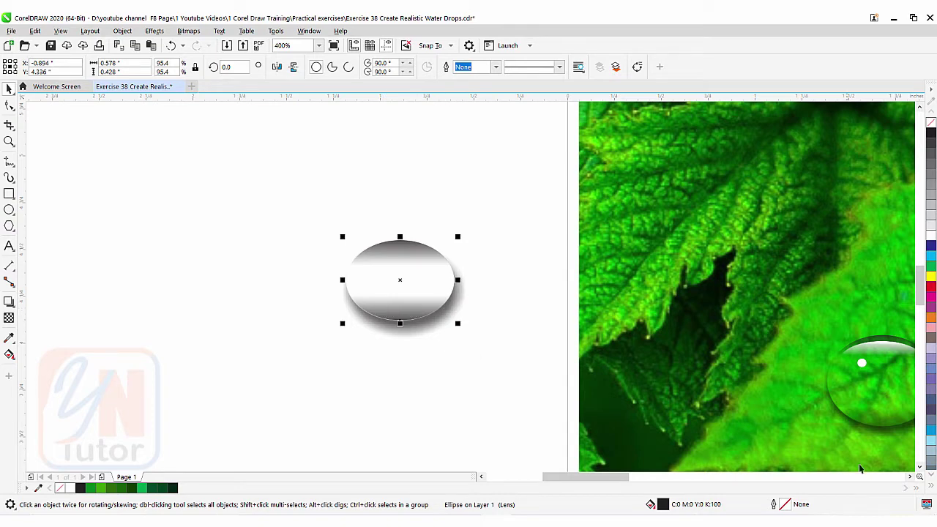
scroll(860, 468, right, 2)
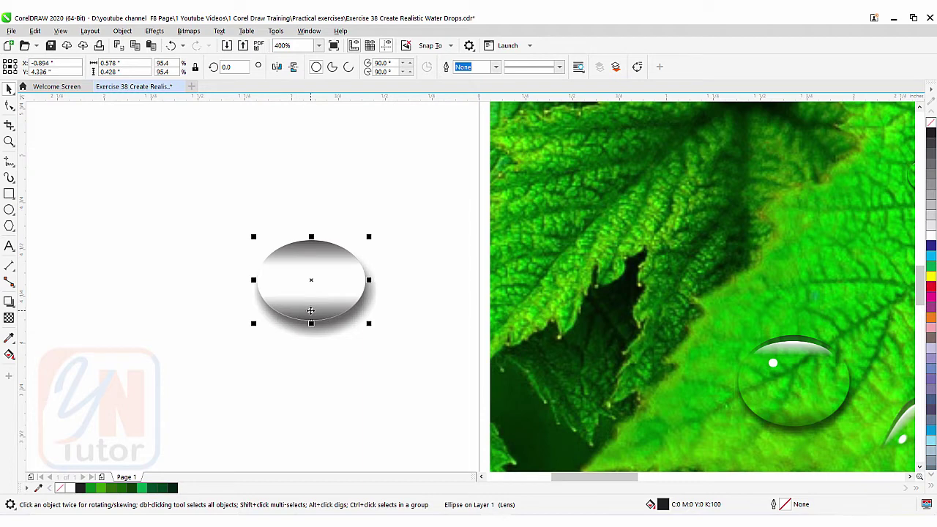
- Fill the mirrored ellipse with a uniform dark green of C 94, M 45, Y 96, K 58
click(930, 268)
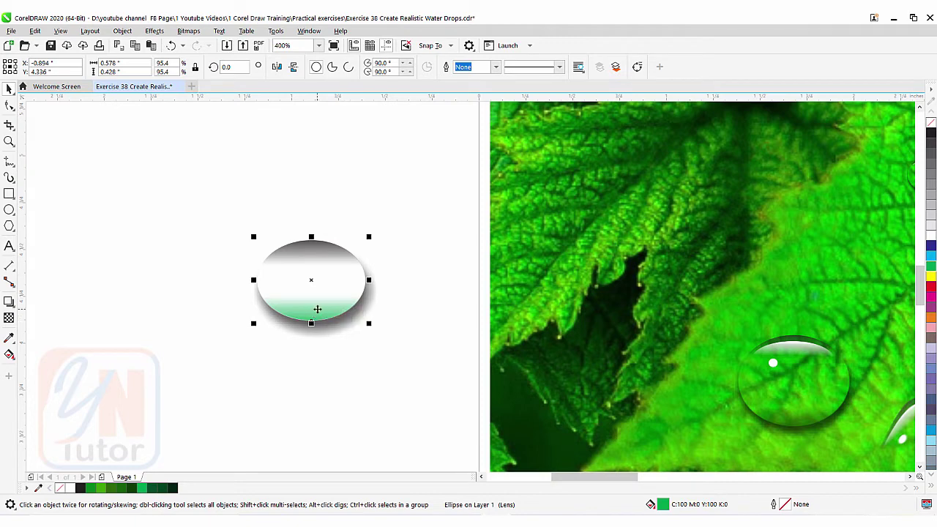
double_click(664, 508)
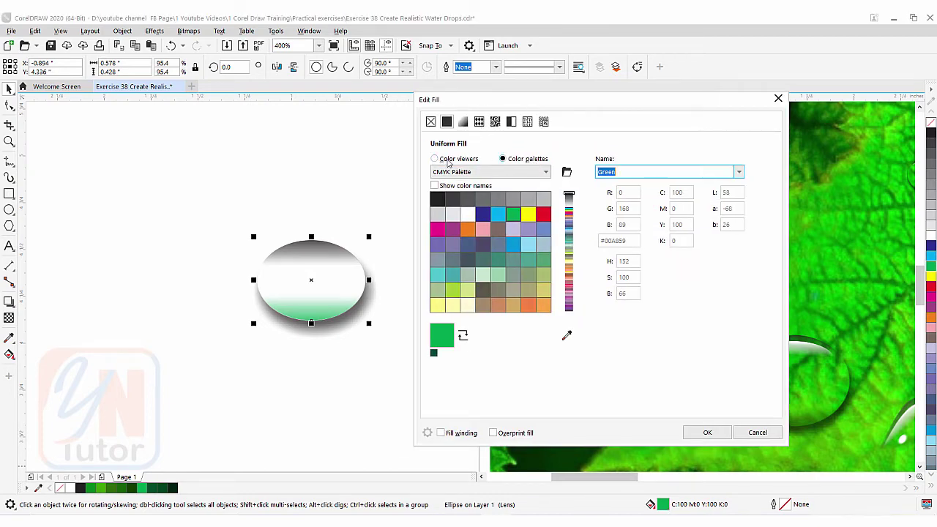
click(435, 159)
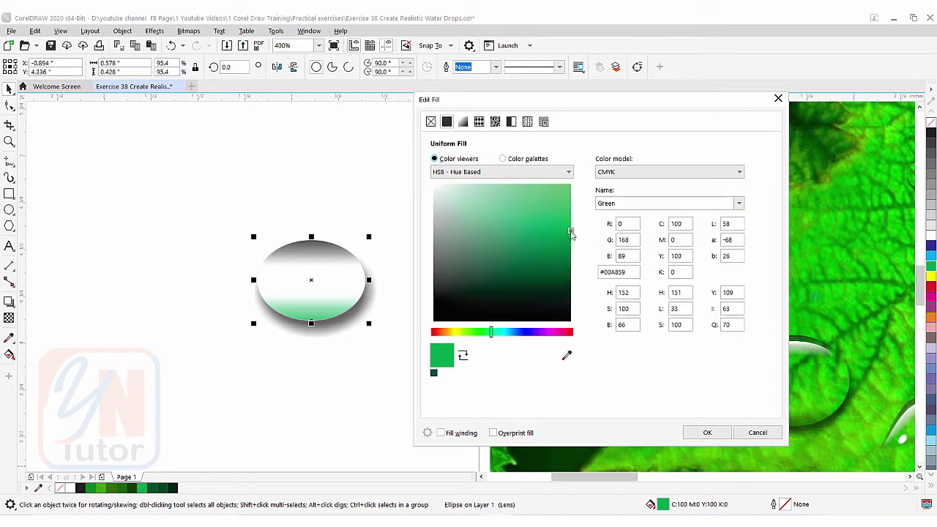
click(555, 269)
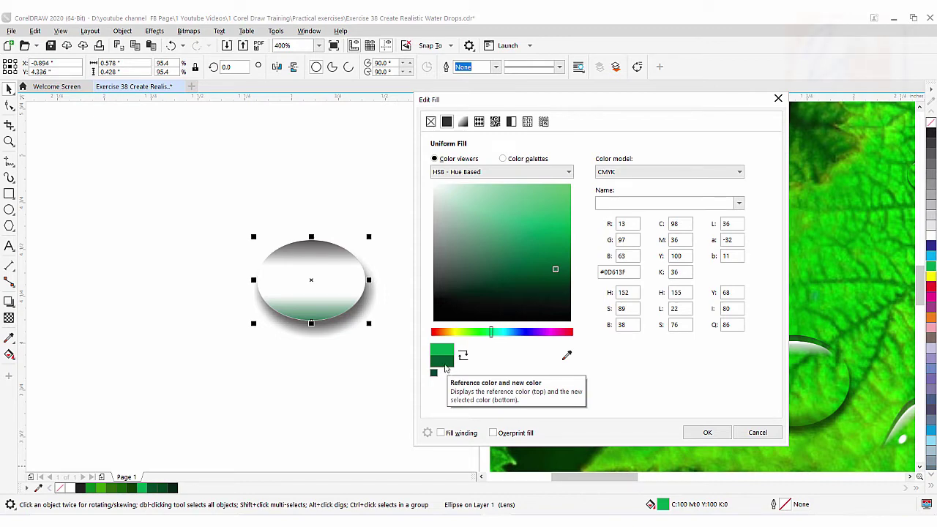
click(551, 283)
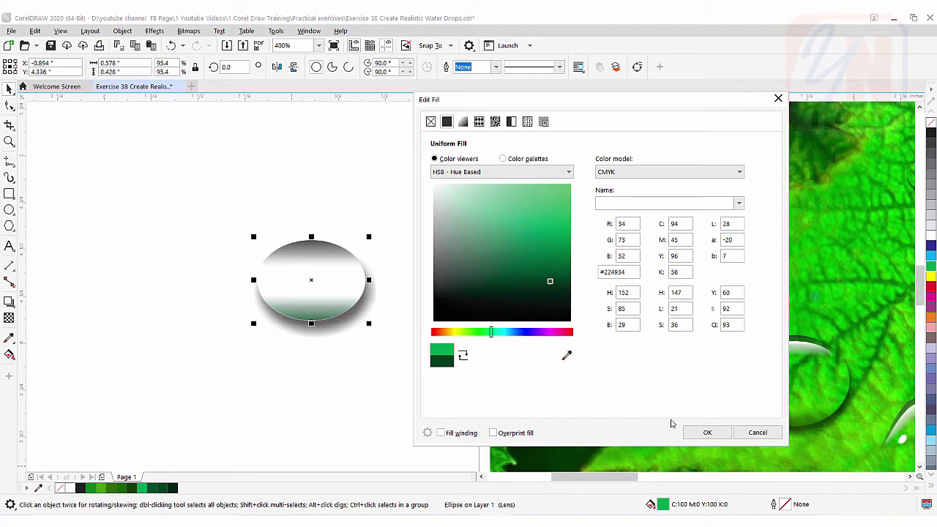
click(708, 433)
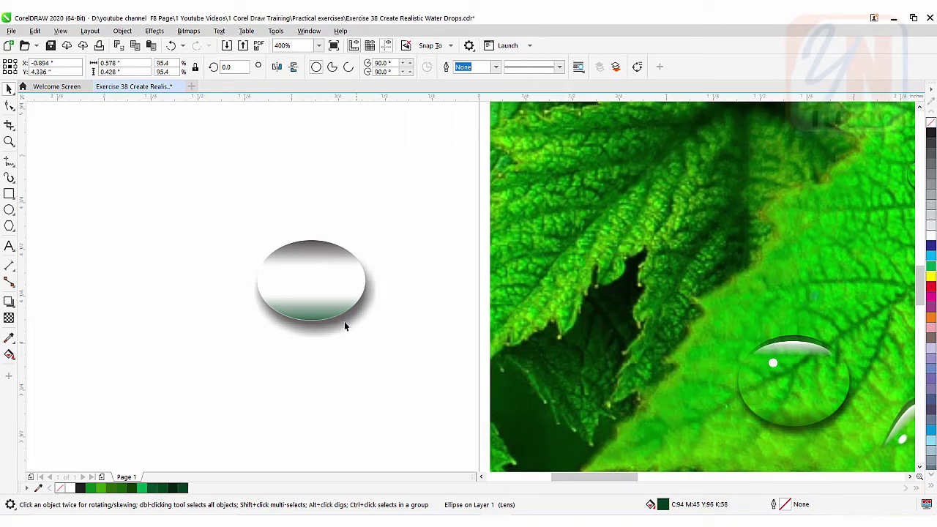
- Try all three drop objects on the leaf above the large drop and move them back beside the page
click(9, 88)
drag(154, 178, 444, 402)
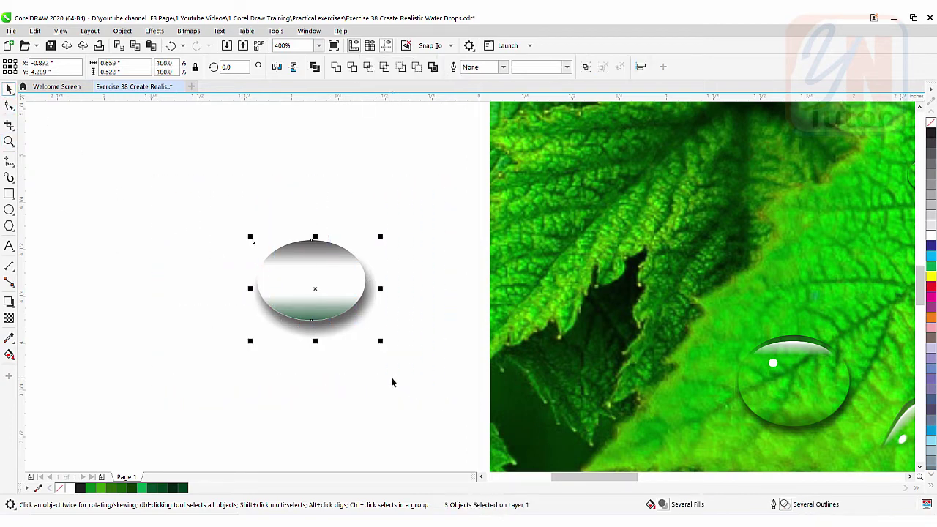
drag(319, 292, 832, 272)
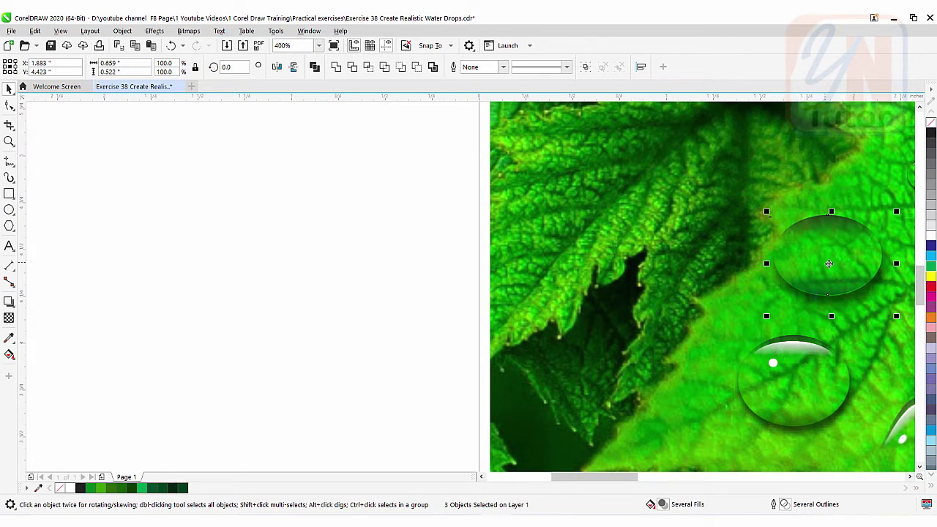
drag(827, 264, 314, 278)
- Shorten the green ellipse's transparency fade by moving its transparent end node down toward the drop's lower edge
click(299, 315)
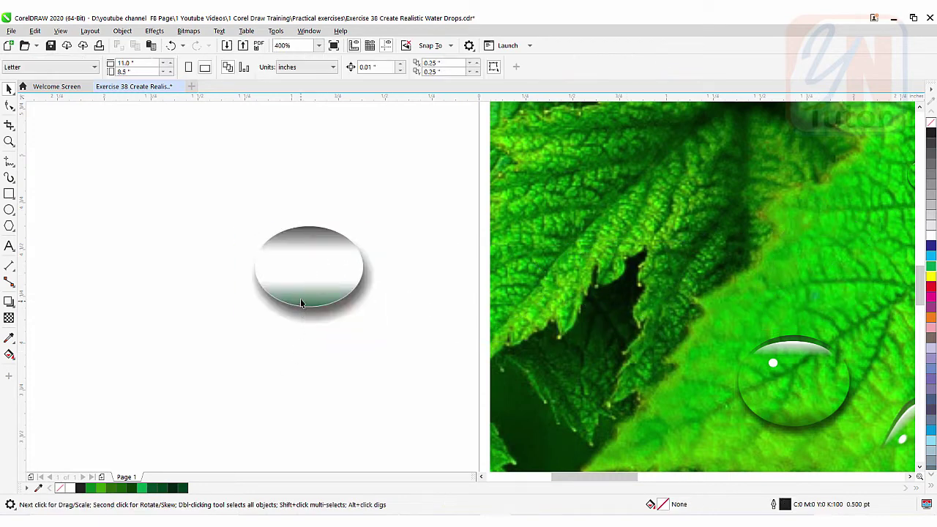
click(300, 299)
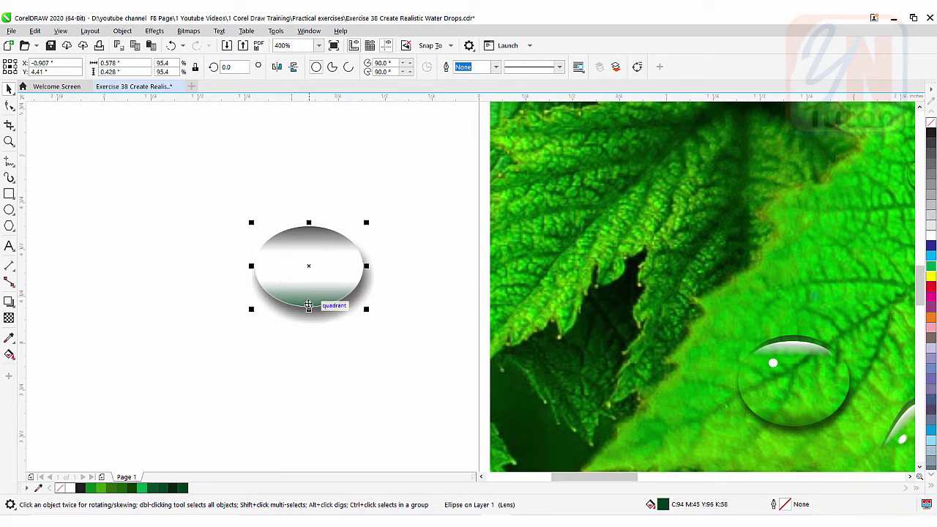
click(9, 316)
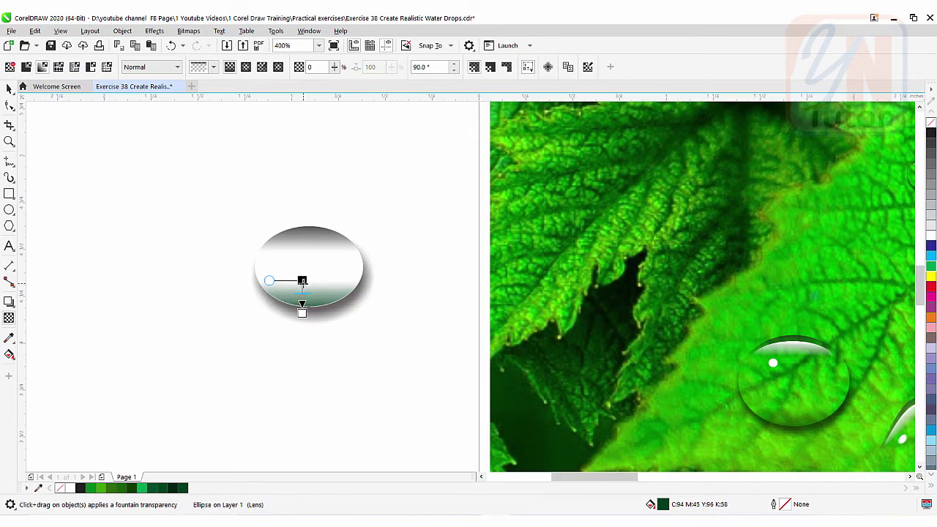
drag(303, 281, 302, 286)
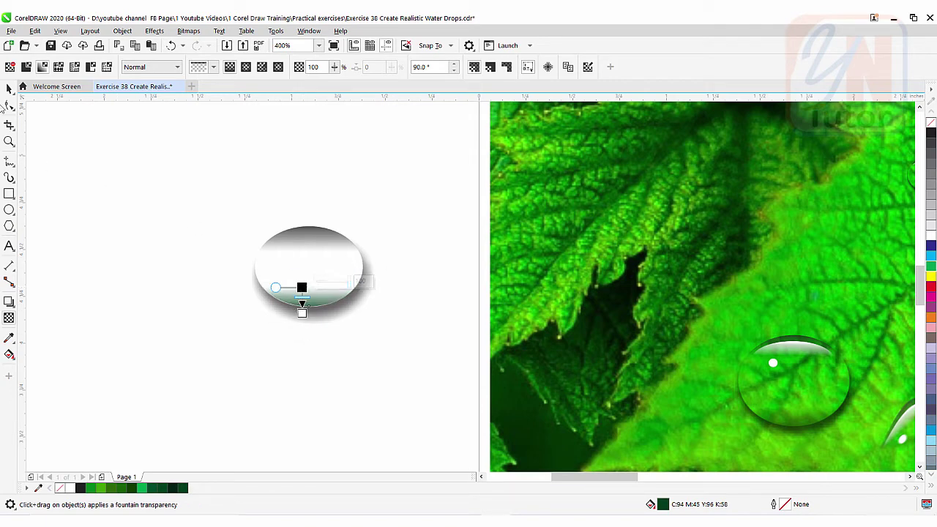
click(8, 88)
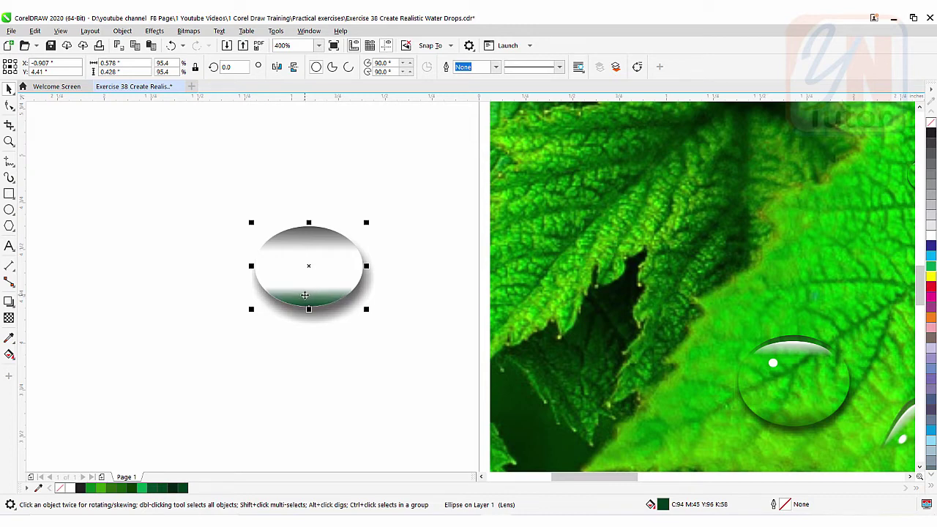
- Duplicate the green ellipse in place, mirror the copy vertically and shrink it about its centre to about 0.48 by 0.356 in
click(293, 67)
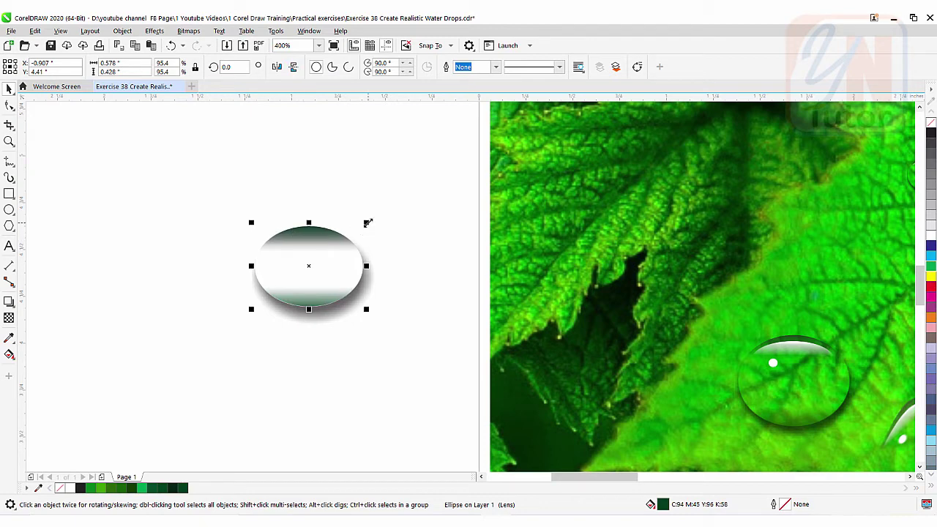
drag(366, 221, 362, 230)
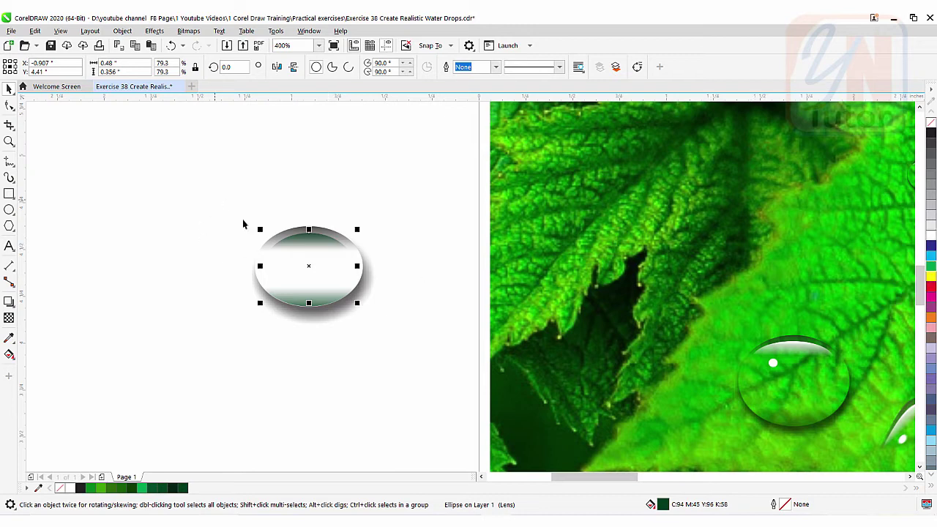
- Move all four drop objects together onto the leaf just above the large drop
drag(217, 199, 431, 372)
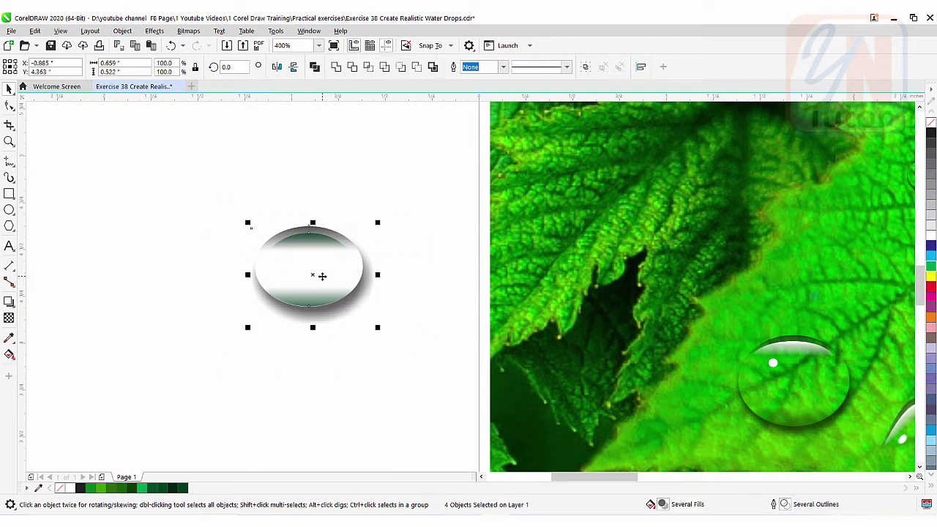
drag(310, 274, 879, 263)
scroll(543, 247, right, 3)
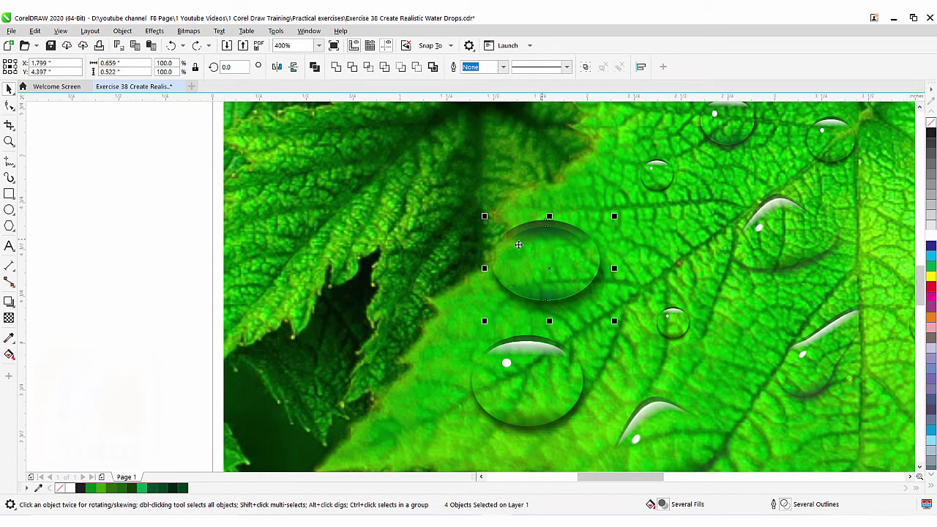
click(171, 249)
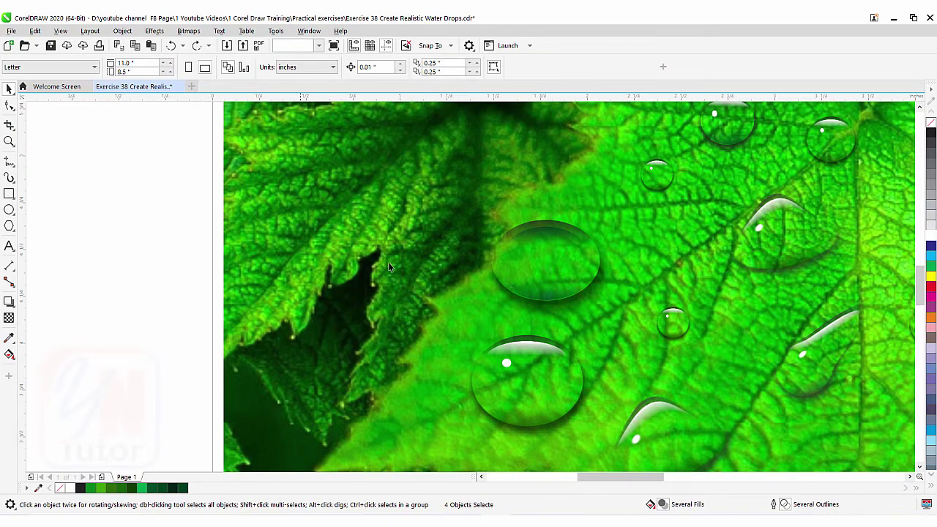
- Fill the smaller upper ellipse with white and flatten it from its lower edge to a height of about 0.234 in
click(541, 234)
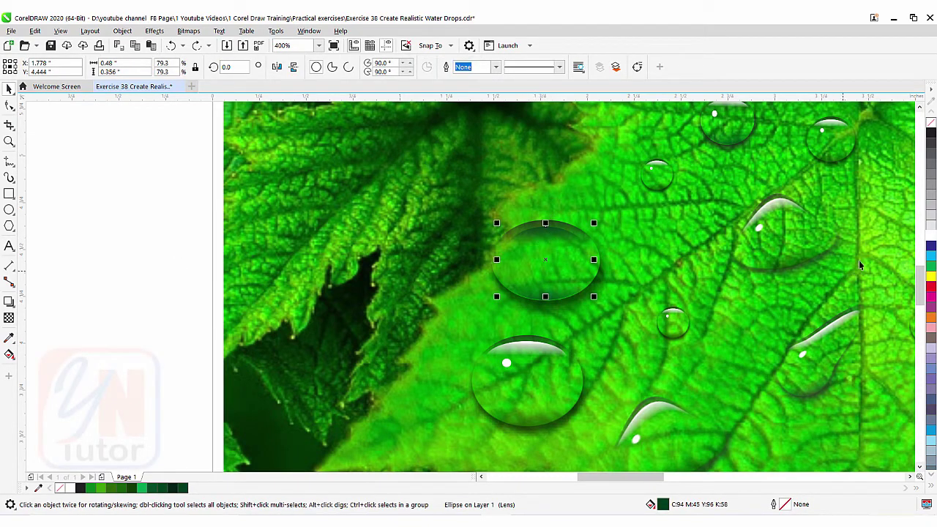
click(930, 234)
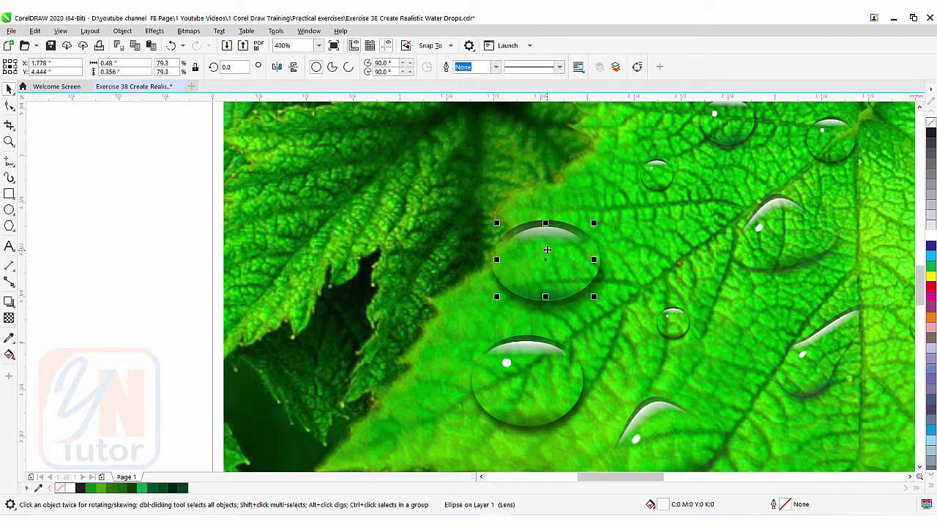
drag(545, 259, 545, 259)
drag(544, 293, 549, 277)
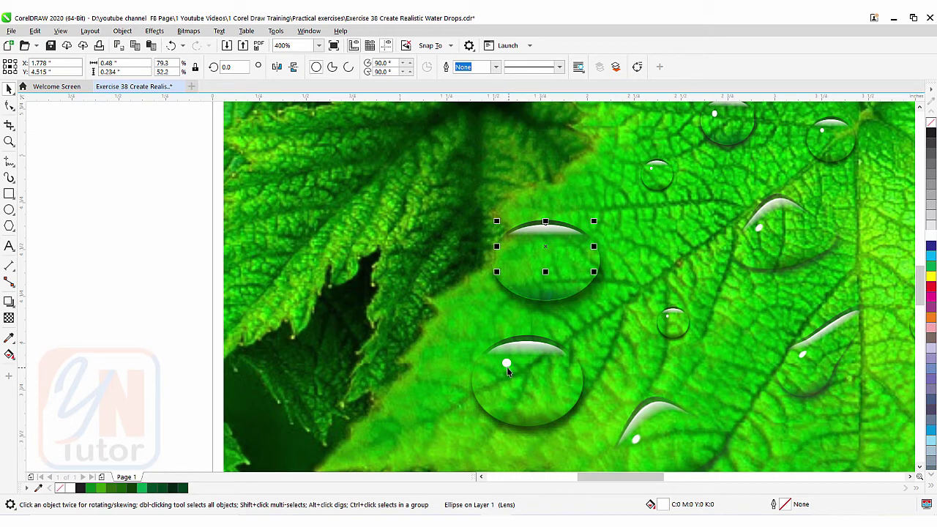
- Draw a highlight circle about 0.042 in wide in the drop's upper left area, filled white with no outline
click(9, 210)
drag(520, 244, 527, 250)
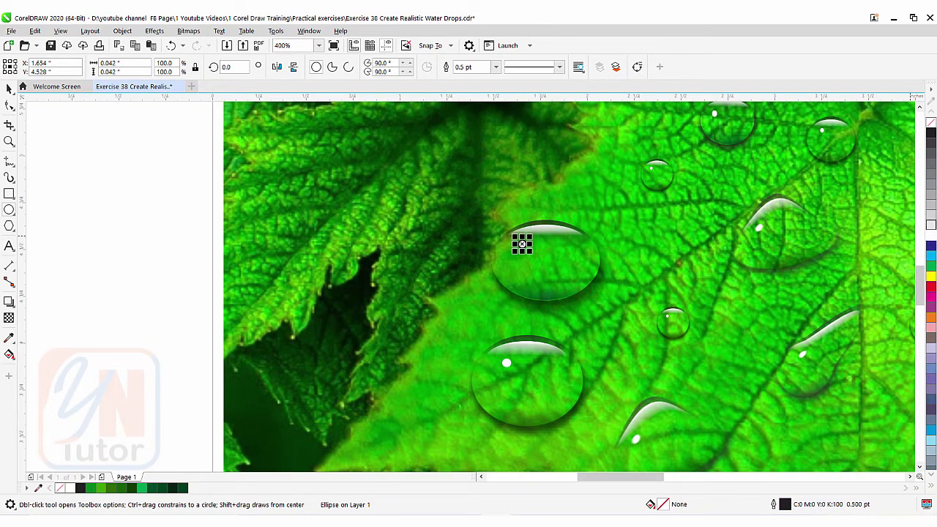
click(930, 235)
right_click(930, 122)
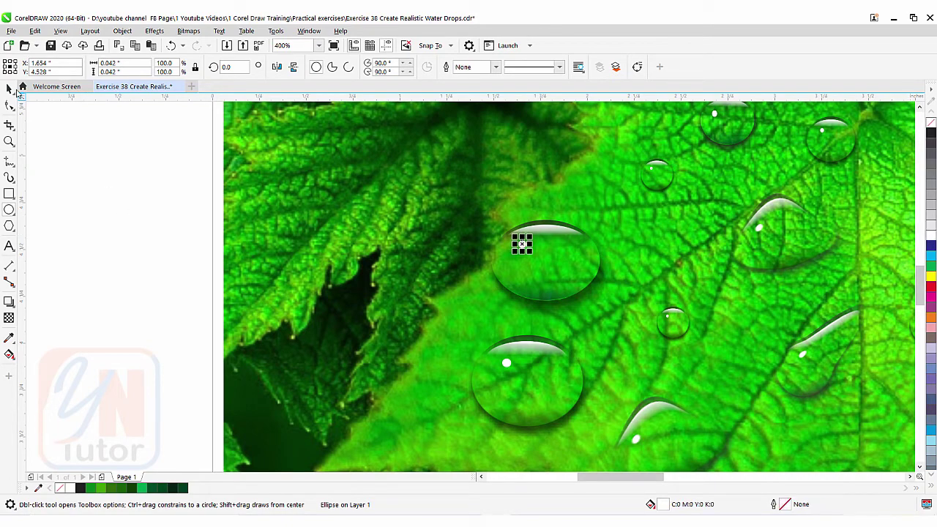
click(9, 88)
click(187, 291)
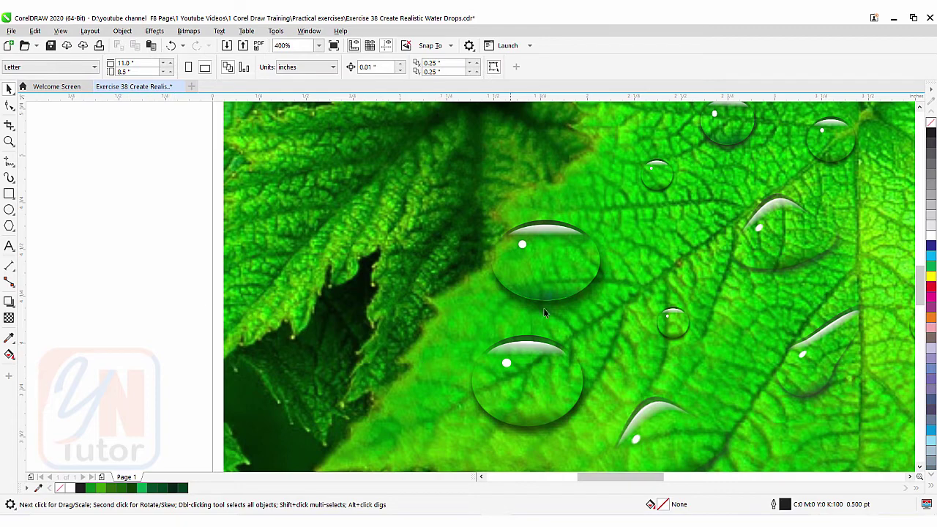
- Select all objects of the new drop on the leaf and group them
scroll(520, 271, down, 2)
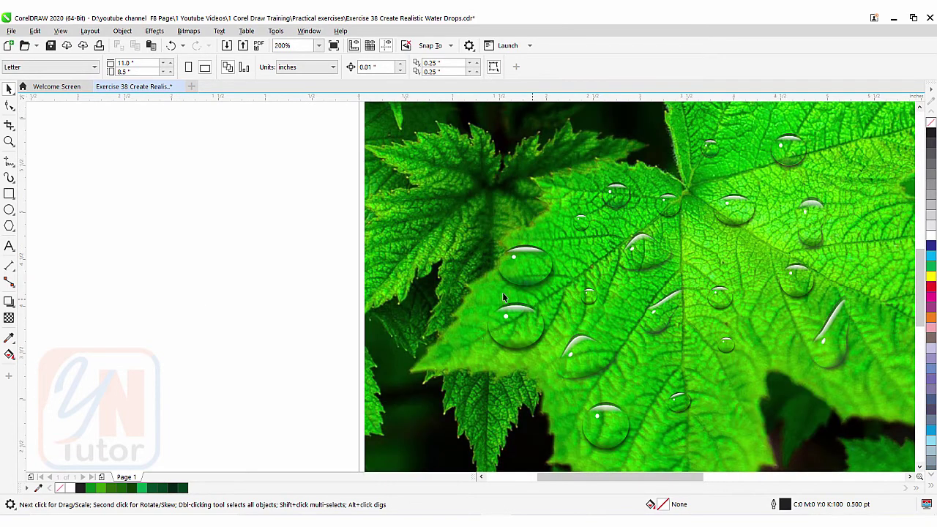
drag(367, 230, 581, 307)
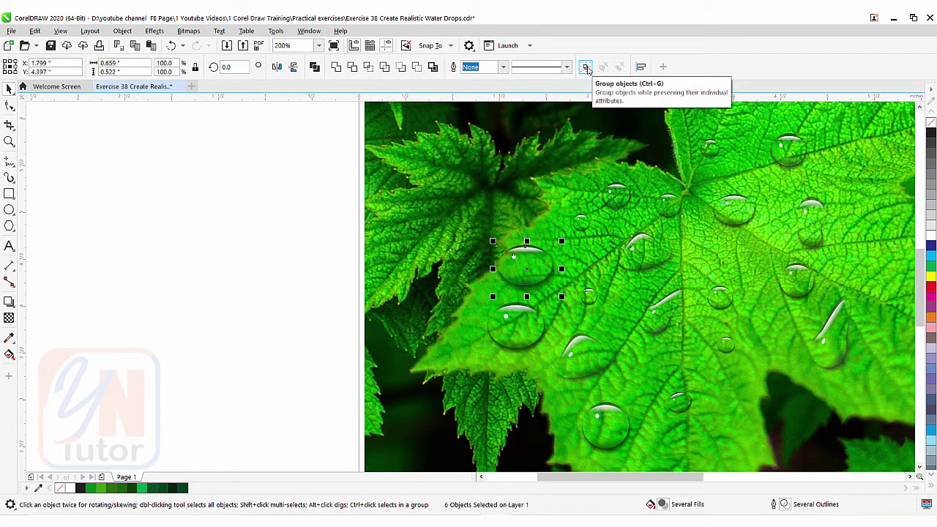
click(123, 31)
mouse_move(135, 224)
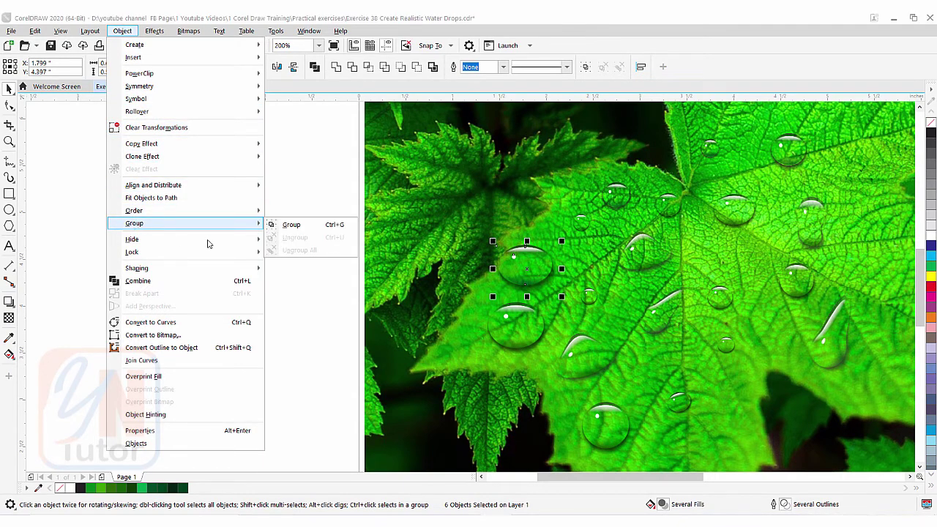
click(326, 227)
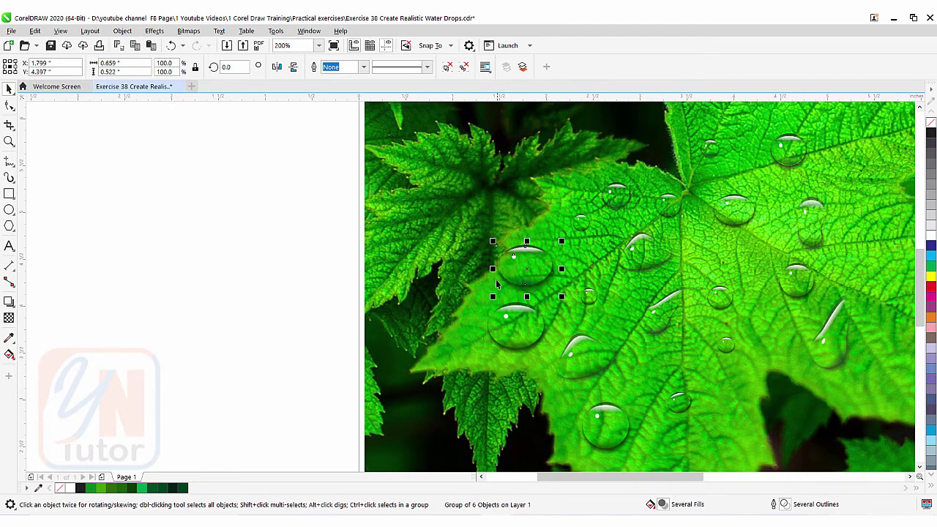
scroll(505, 284, up, 1)
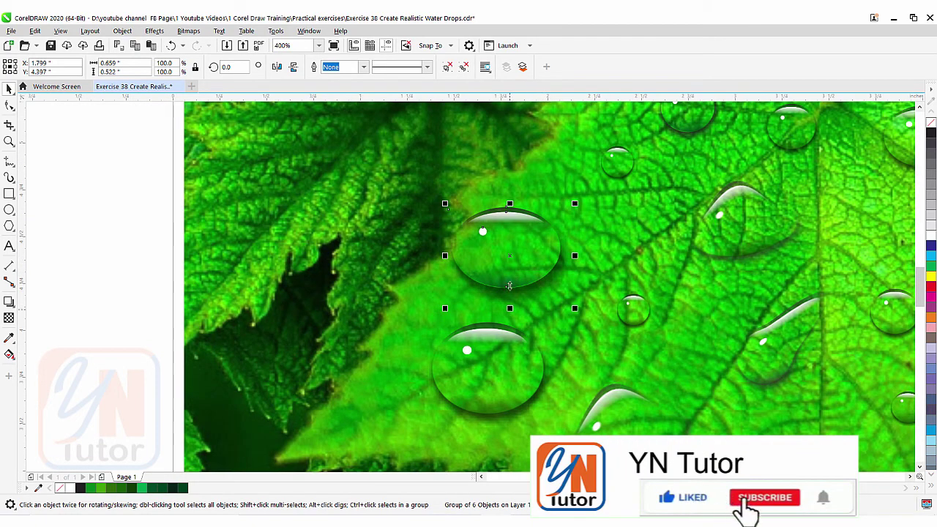
scroll(517, 250, down, 1)
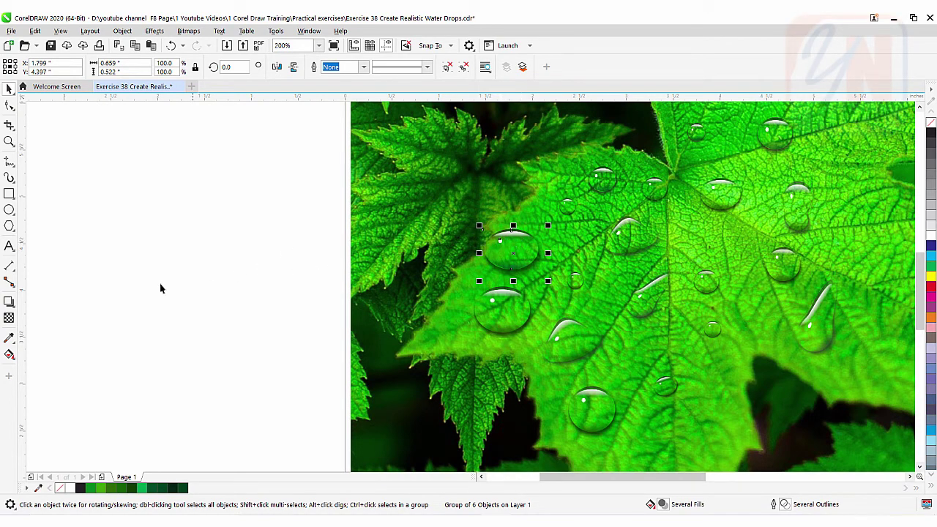
- Try to distort the grouped drop by pulling its envelope's upper right node outward, and undo the distortion
click(10, 303)
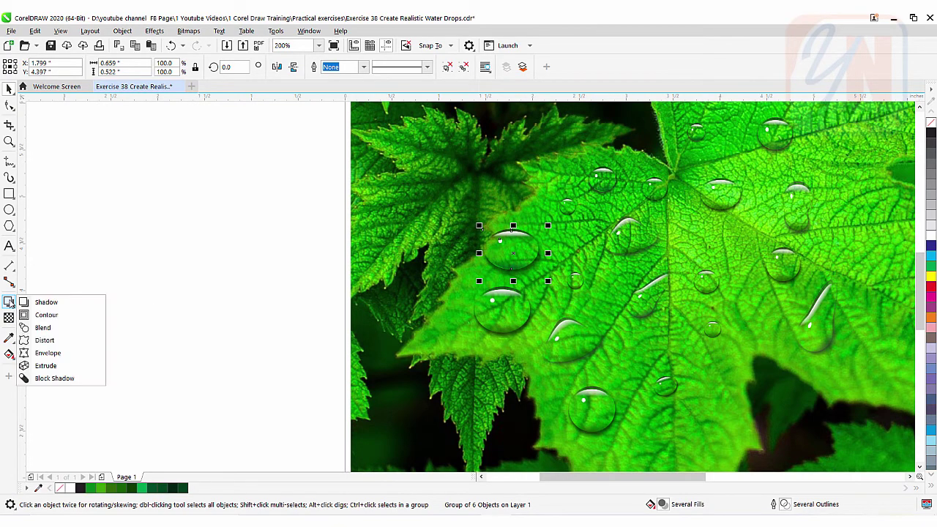
click(48, 353)
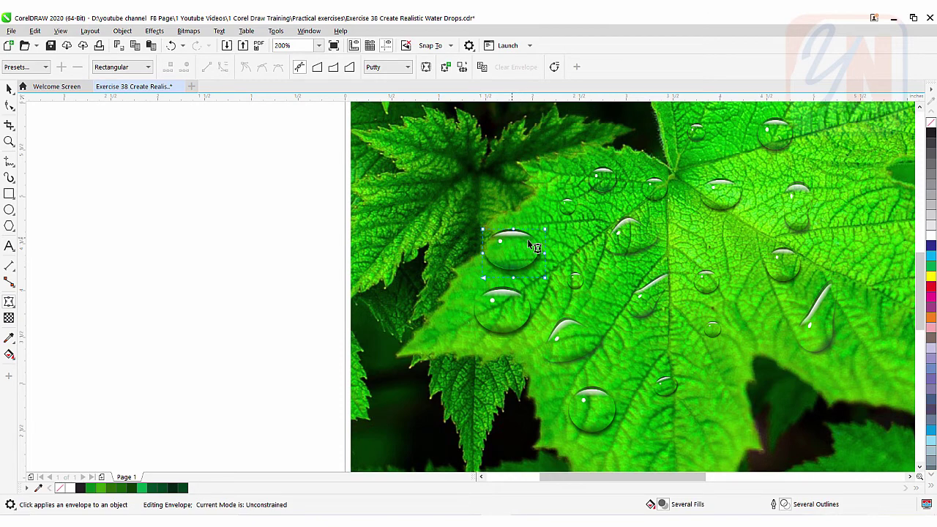
drag(544, 230, 570, 206)
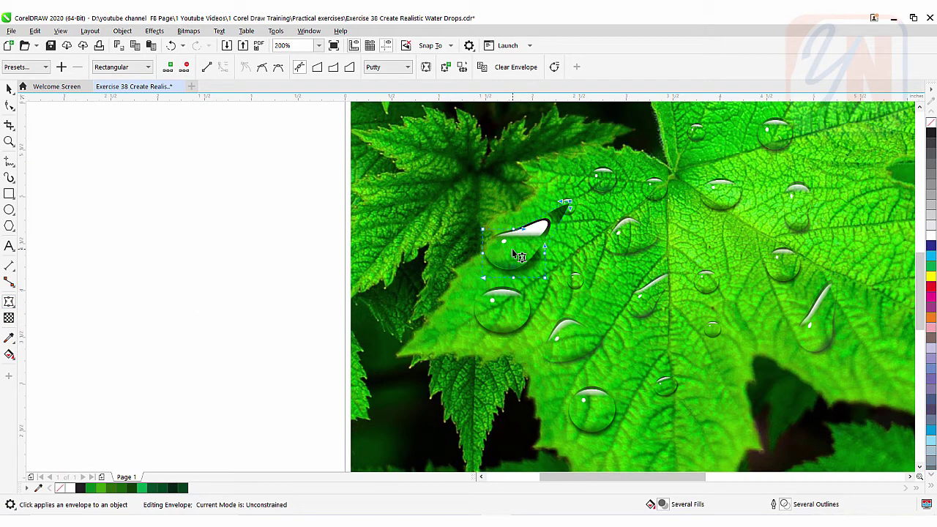
key(ctrl+z)
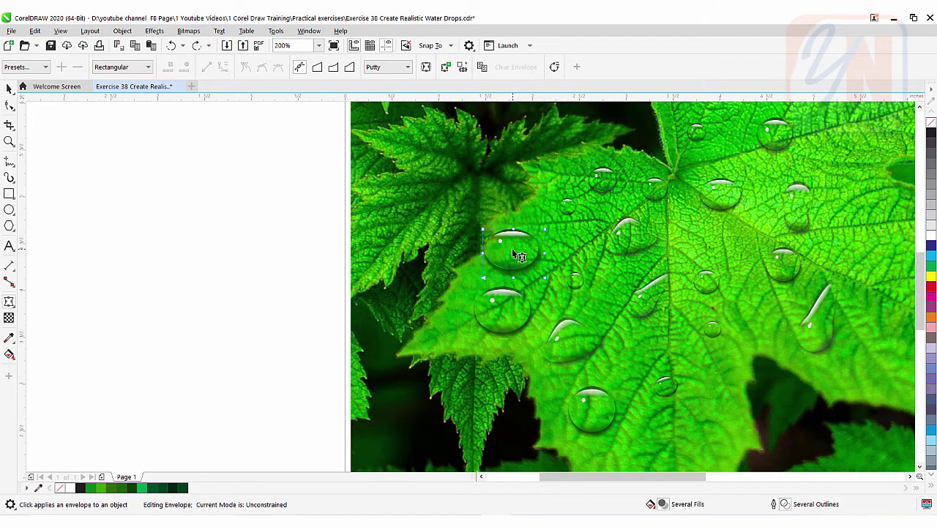
key(space)
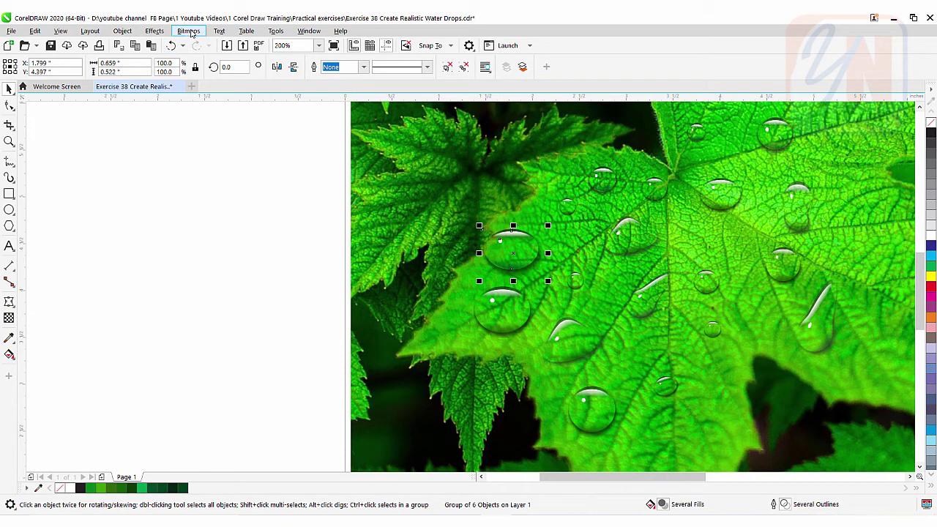
- Convert the grouped drop to a 600 dpi RGB Color (24-bit) bitmap with anti-aliasing and a transparent background
click(192, 33)
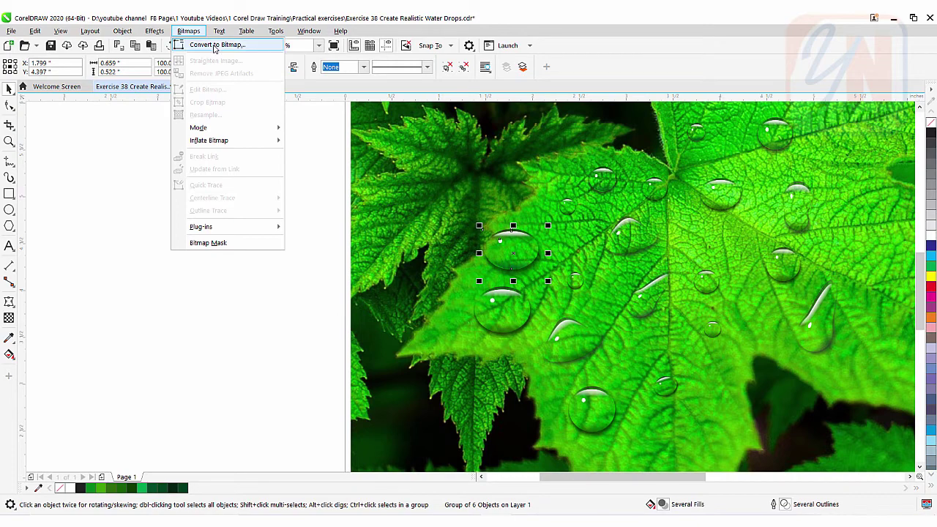
click(214, 46)
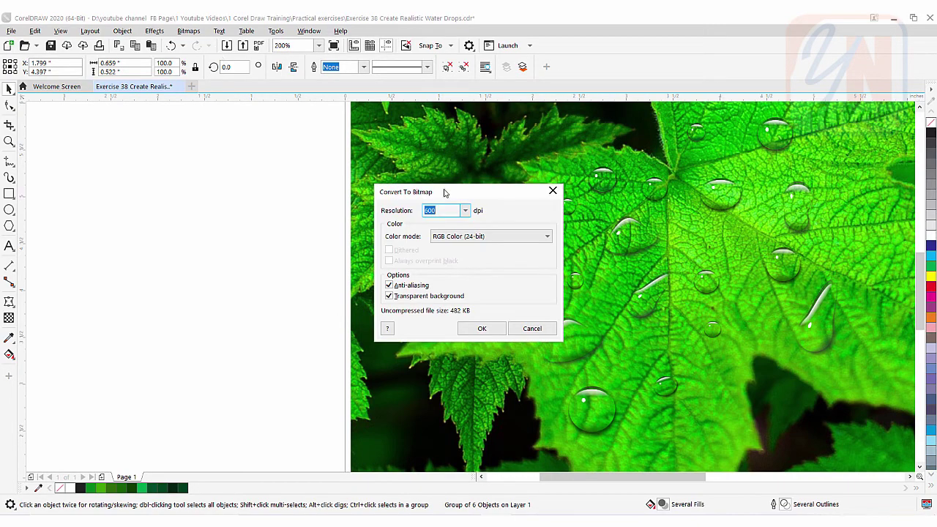
drag(444, 192, 245, 144)
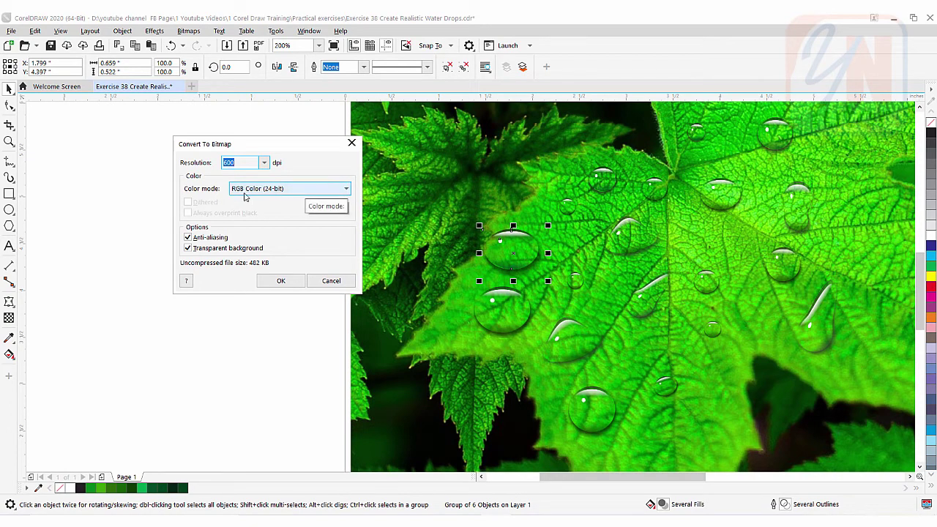
click(265, 162)
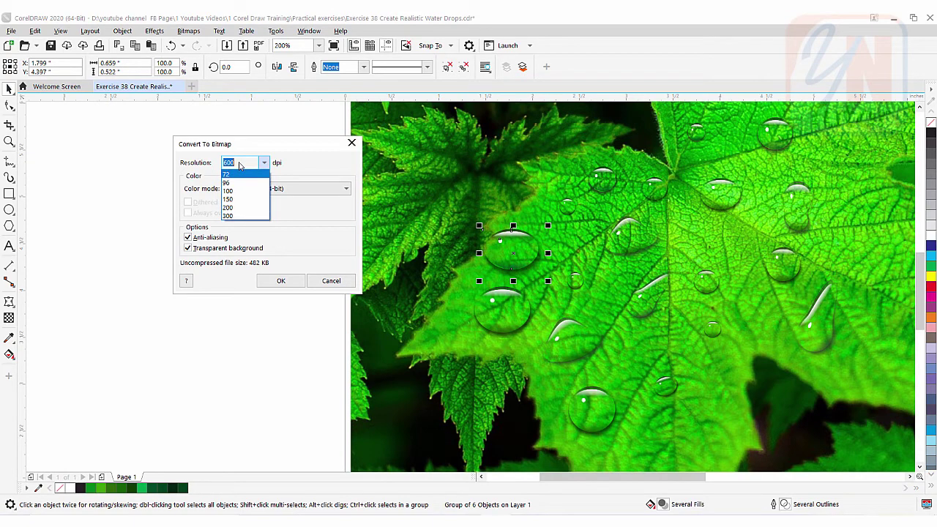
click(281, 281)
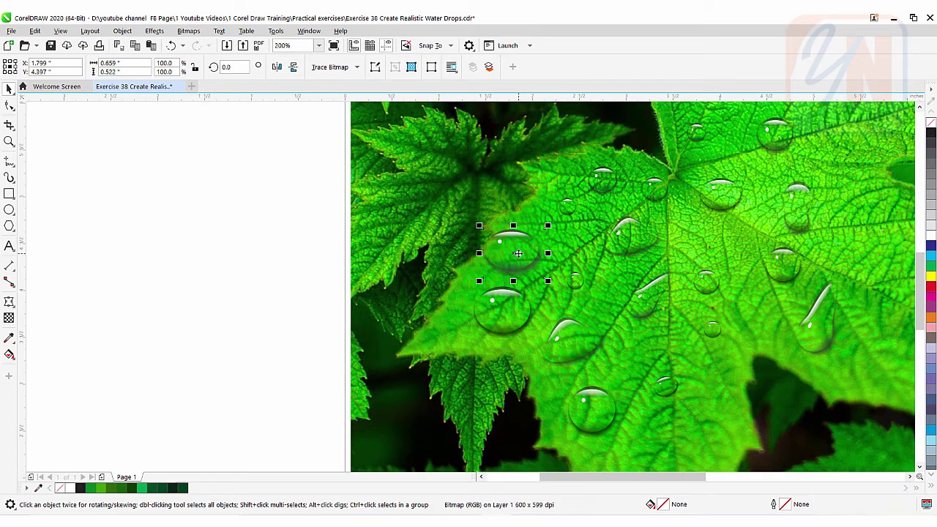
- Place a copy of the bitmap drop at the page's left edge, keeping the original on the leaf
click(9, 303)
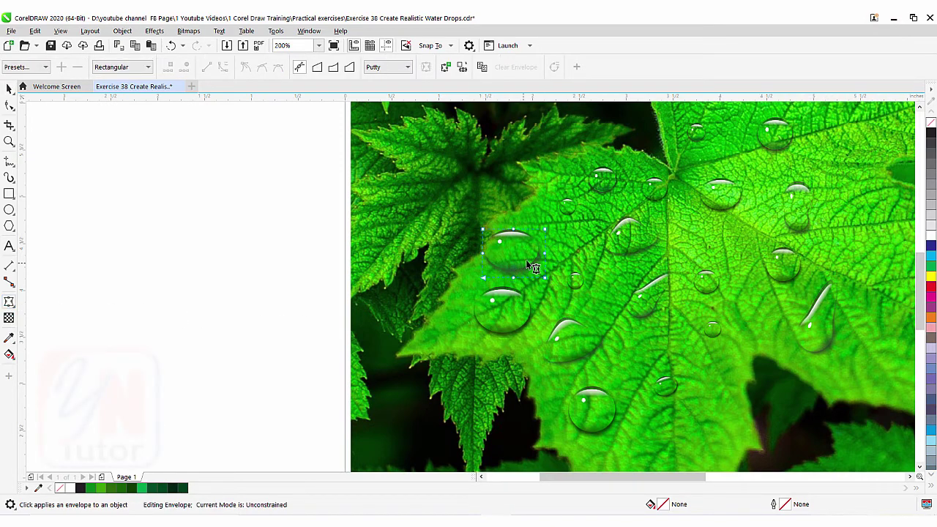
click(8, 89)
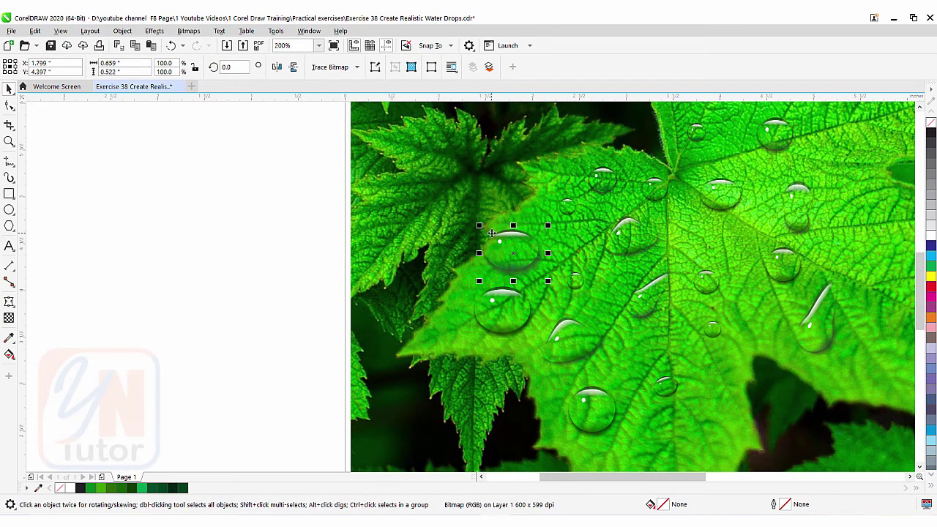
drag(498, 242, 320, 231)
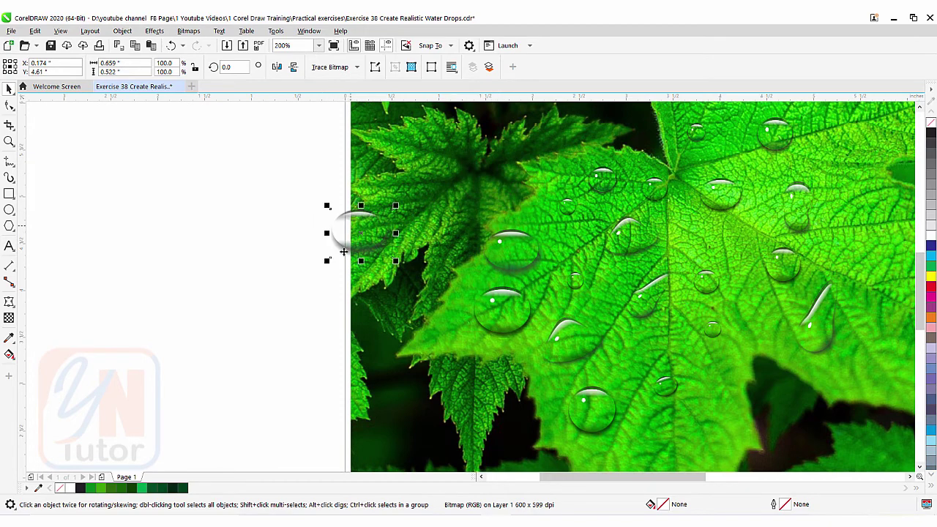
- Stretch the leaf's bitmap drop by pulling its envelope's upper right node outward, then move it to the leaf's lower middle lobe
click(522, 251)
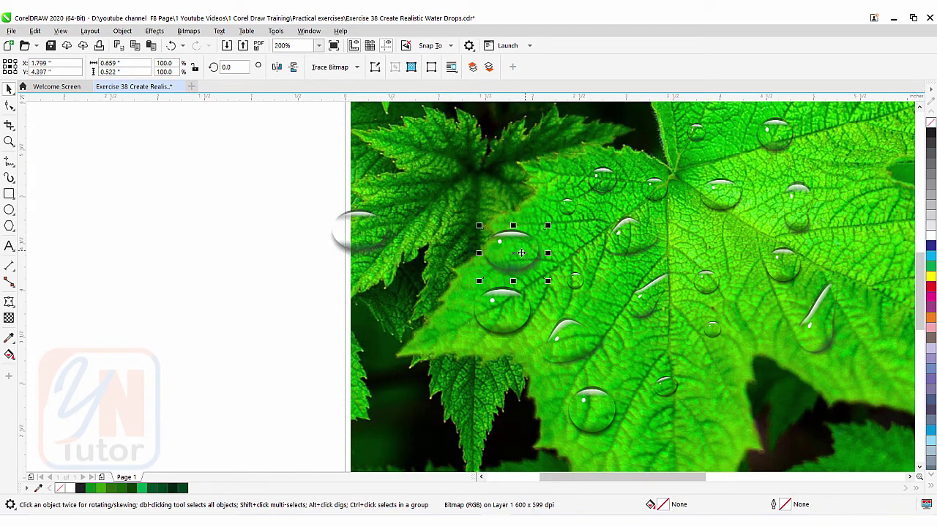
click(9, 302)
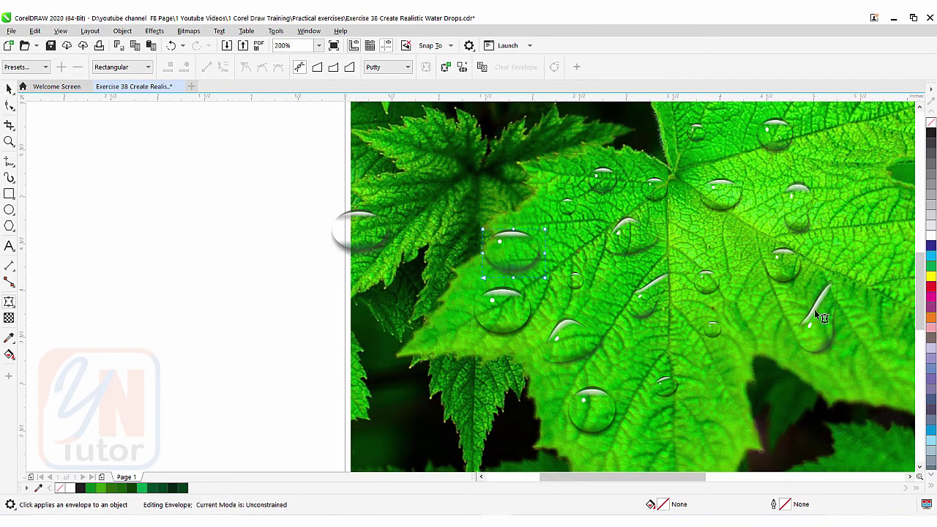
drag(543, 230, 576, 187)
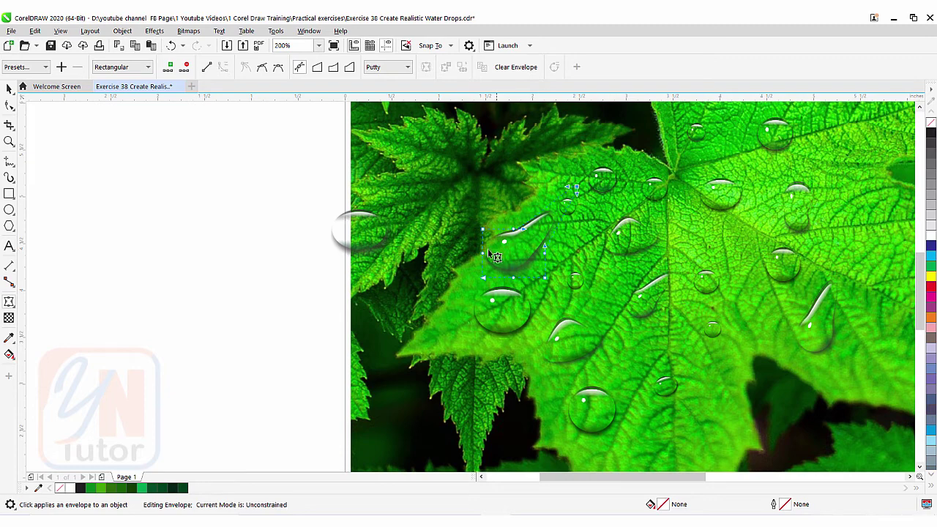
click(9, 88)
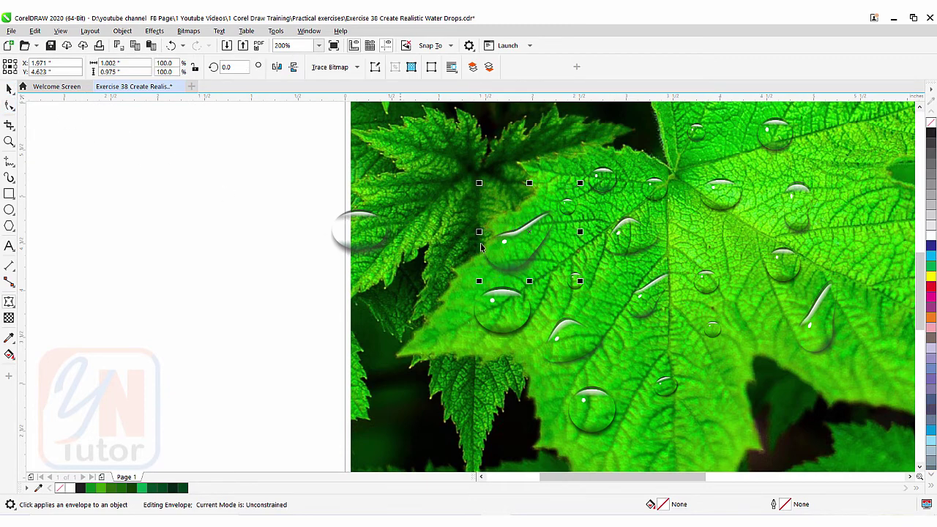
drag(533, 230, 714, 400)
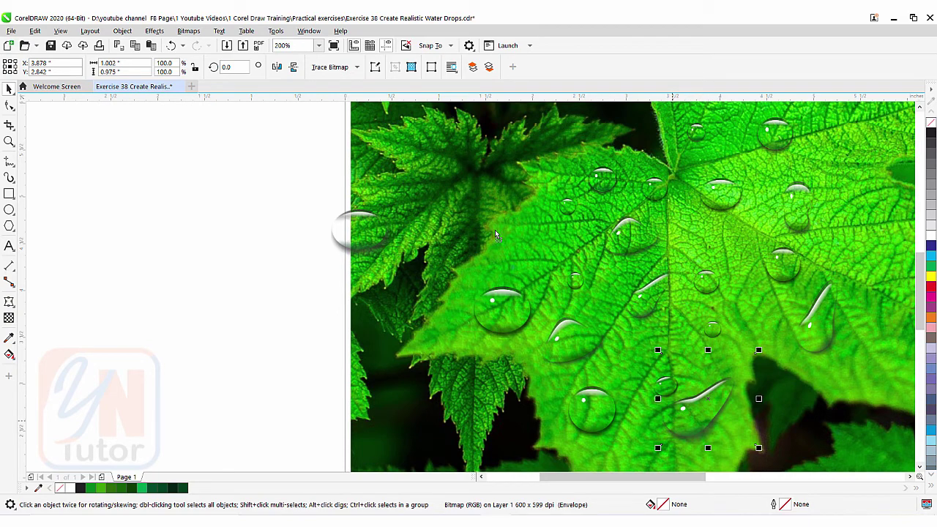
- Move the spare bitmap drop onto the leaf and reshape its envelope, pulling the right side outward and the top middle node upward
drag(359, 231, 532, 246)
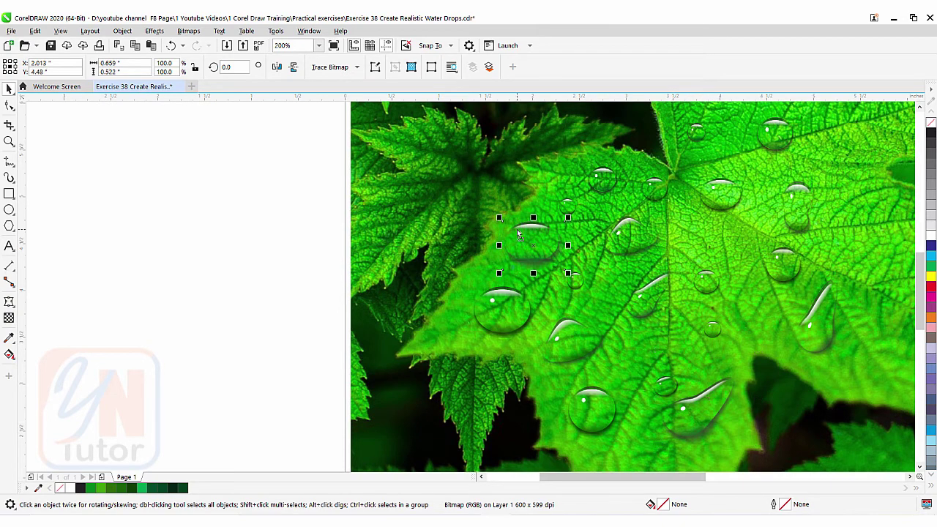
click(9, 301)
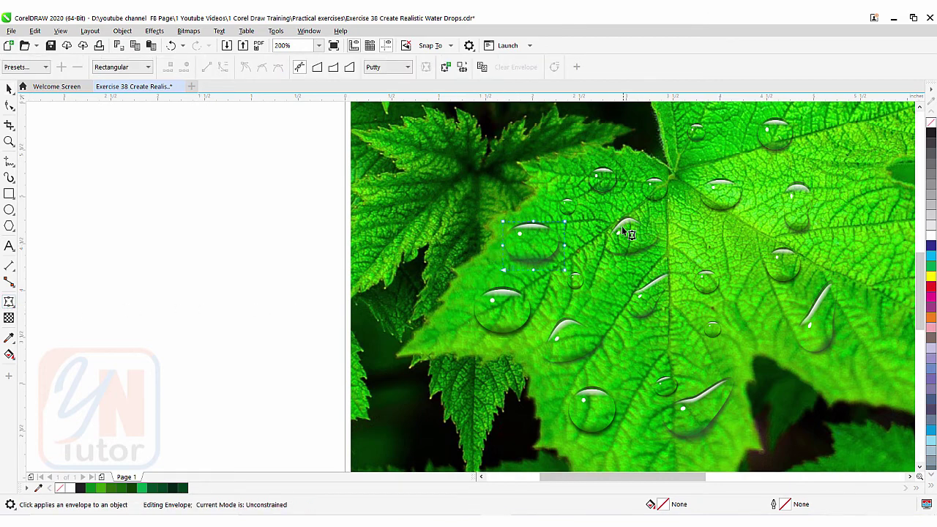
click(565, 246)
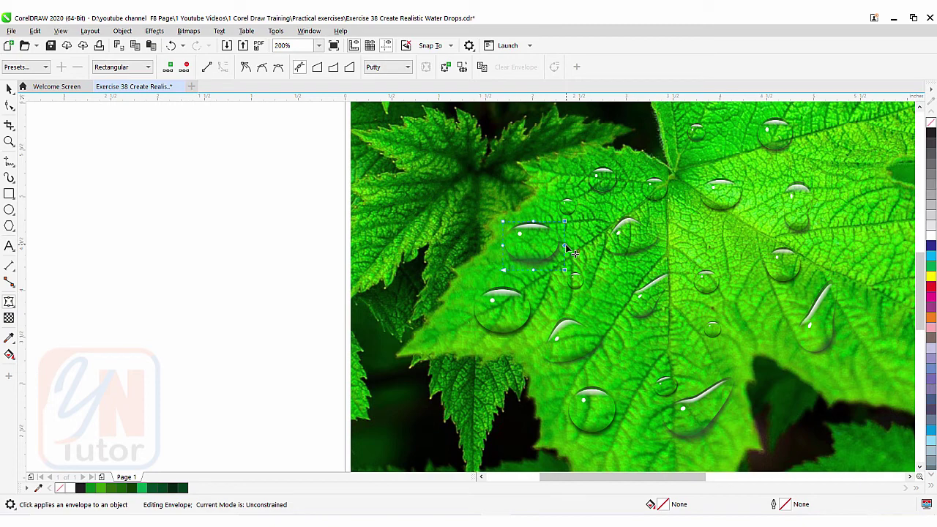
drag(565, 246, 590, 246)
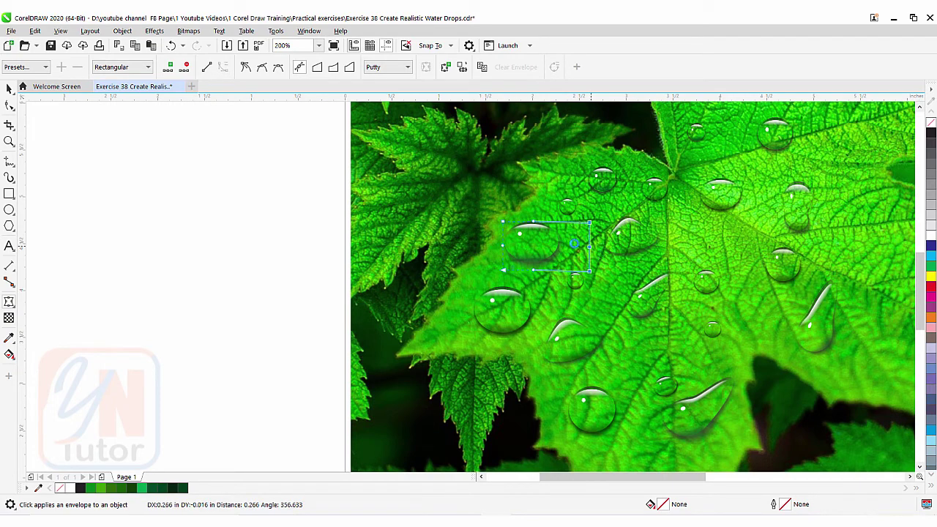
click(532, 223)
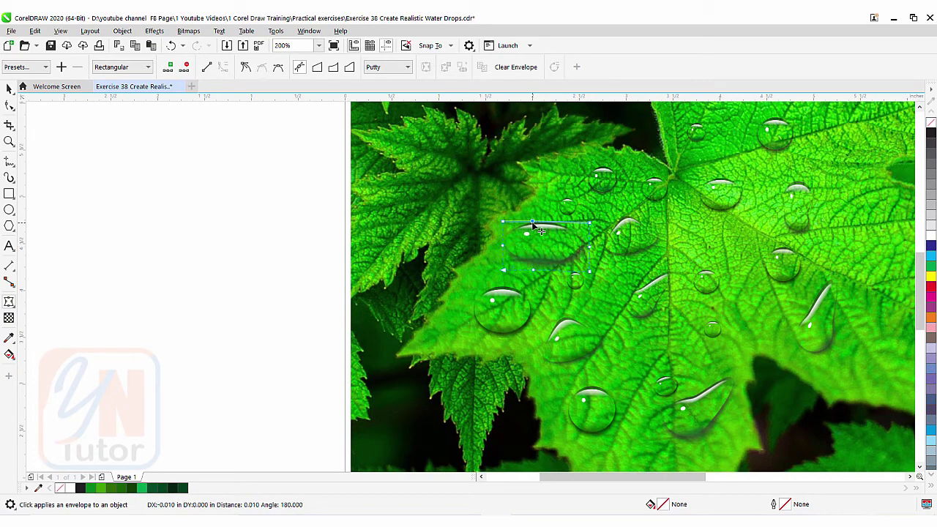
drag(532, 222, 545, 198)
- Scale the newly reshaped drop down proportionally to about 77% and shift it toward the leaf's left edge
click(10, 88)
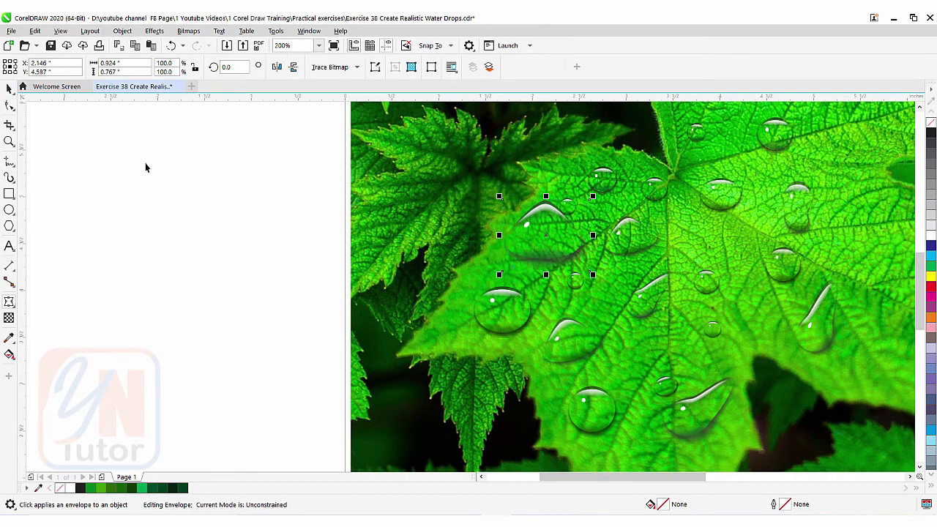
click(555, 219)
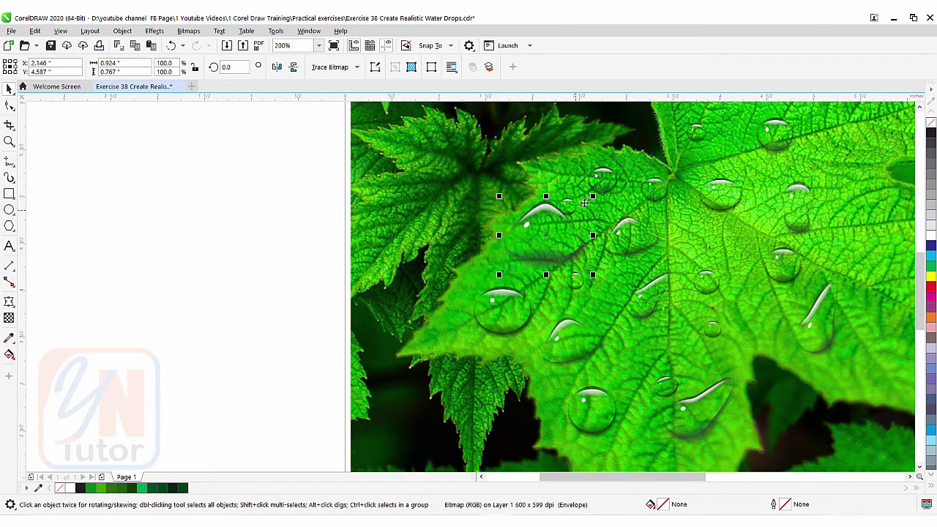
drag(592, 196, 522, 223)
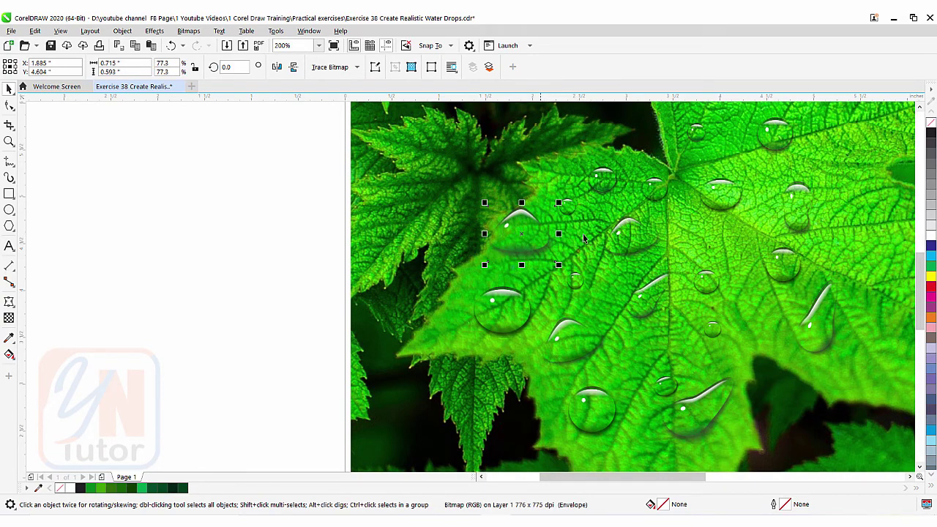